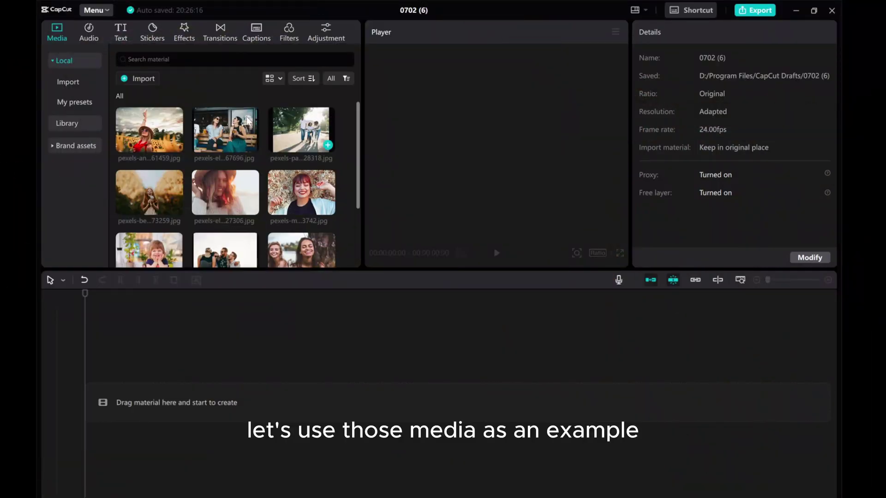
# - Add the favorite music track "Clean guitar rock that creates a refreshing feeling" to the timeline
pyautogui.click(89, 34)
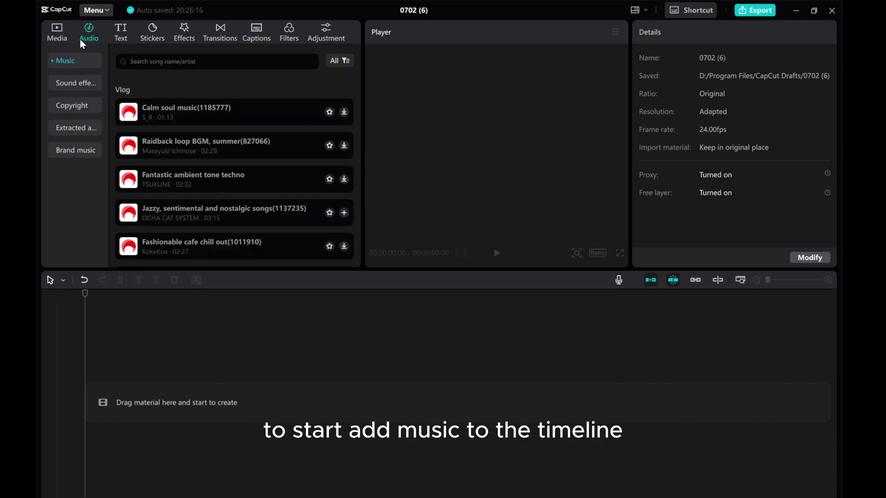
pyautogui.click(70, 60)
pyautogui.click(70, 81)
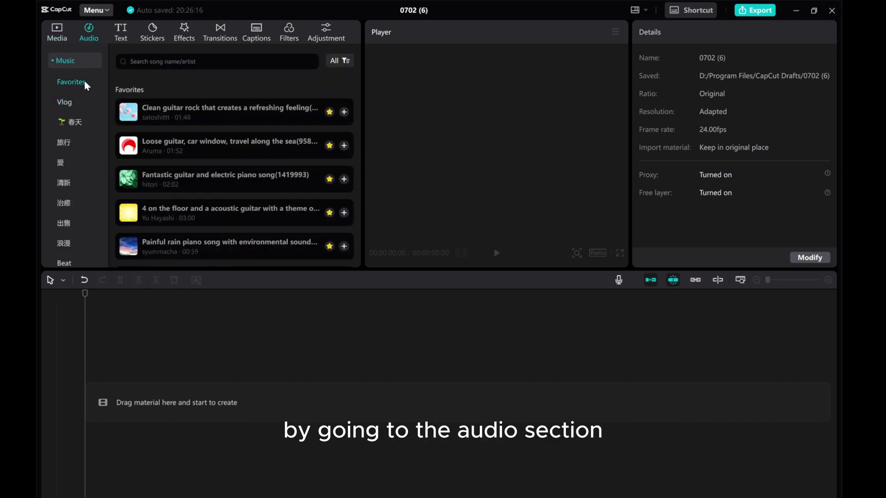
pyautogui.click(199, 141)
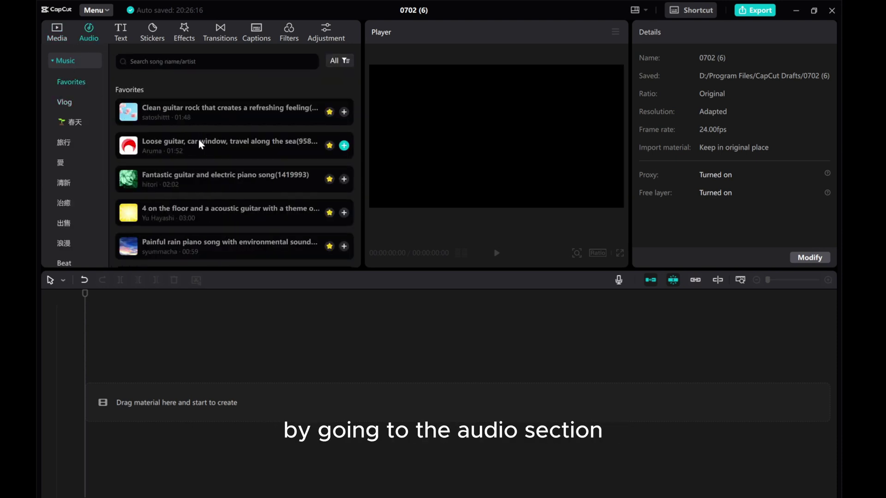
pyautogui.click(183, 119)
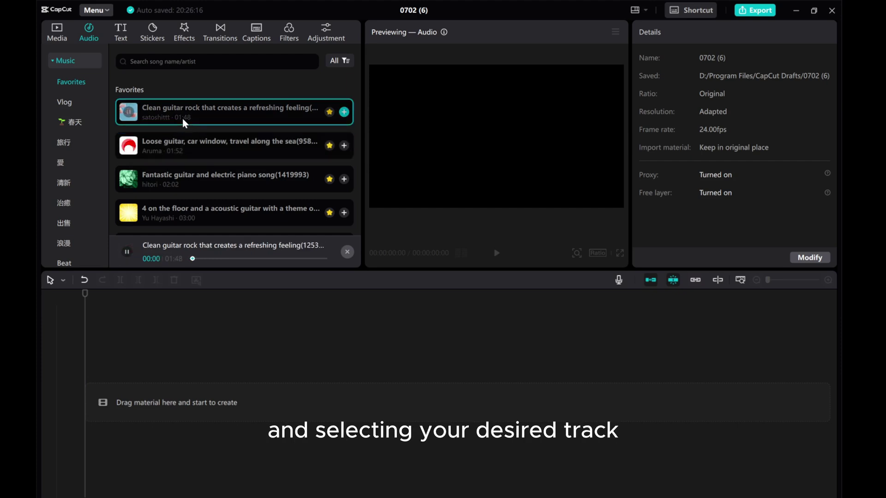
pyautogui.click(344, 112)
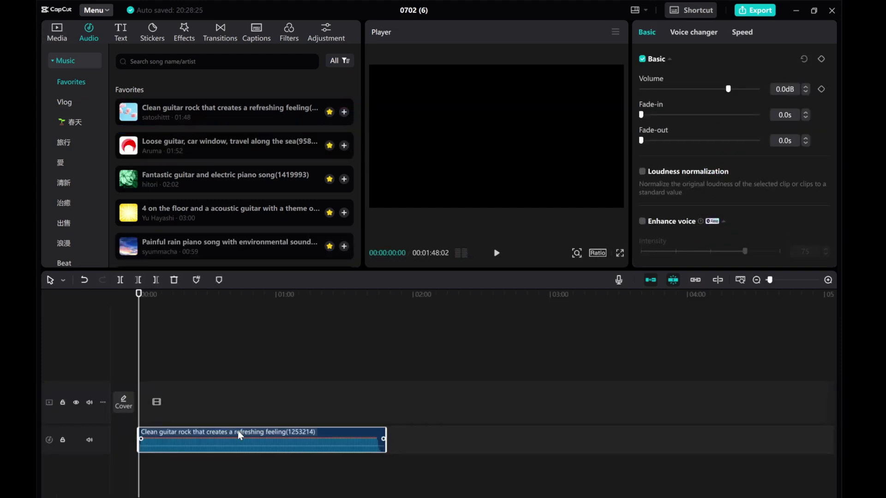
# - Mark the beats on the music clip using the Beats 2 option
pyautogui.click(196, 282)
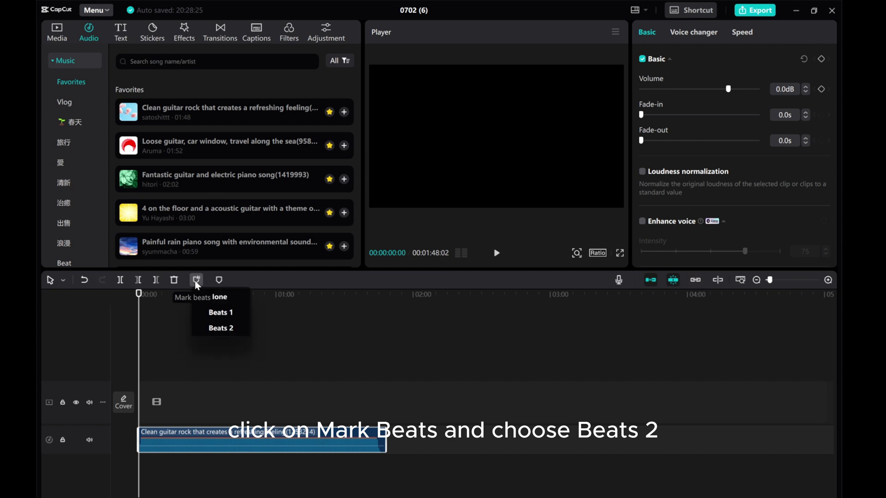
pyautogui.click(219, 330)
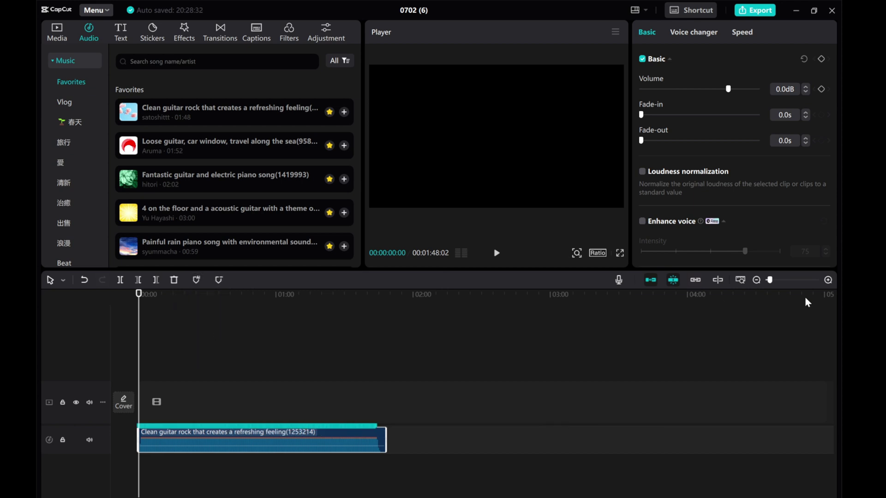
pyautogui.click(828, 282)
pyautogui.click(828, 281)
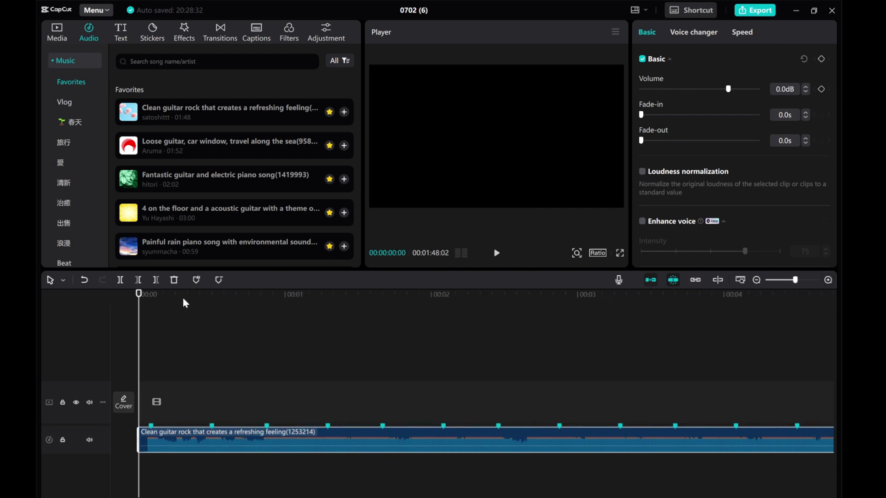
# - Place the local photo of the woman holding a camera at the start of the main track
pyautogui.click(55, 32)
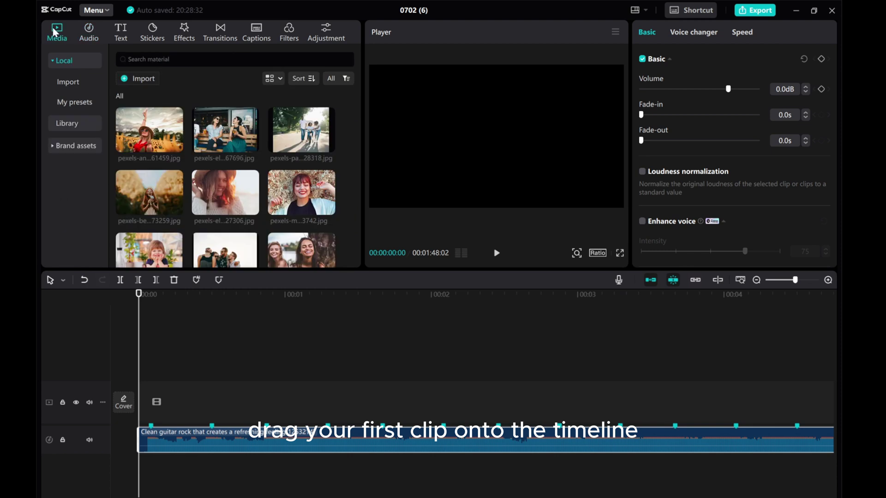
pyautogui.scroll(-3, 174, 154)
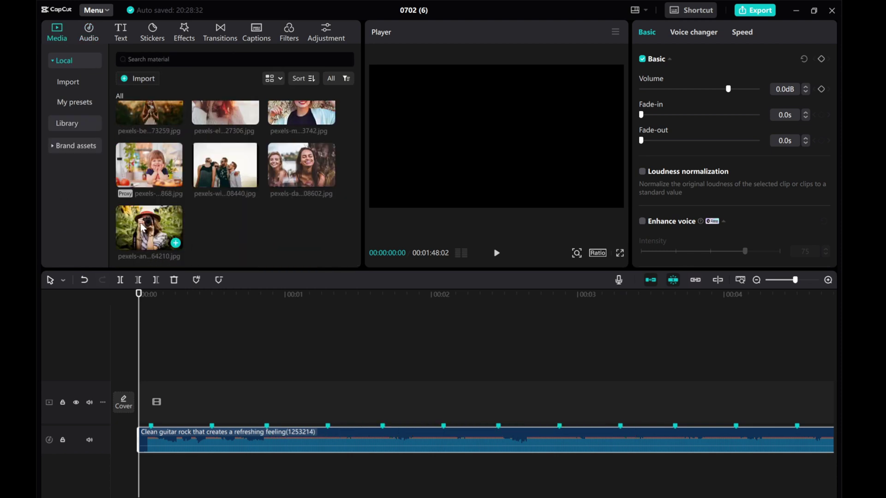
pyautogui.moveTo(149, 228); pyautogui.dragTo(138, 400)
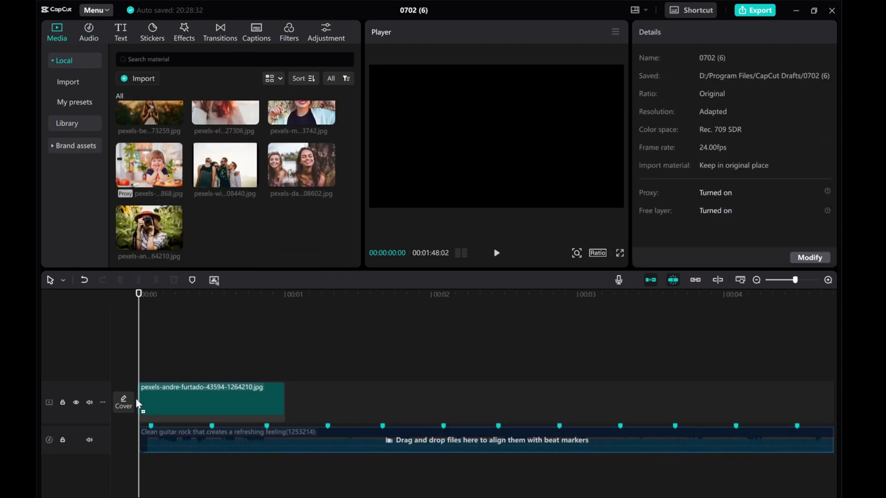
# - Adjust the photo clip's length so that it ends on the sixth beat marker, lasting 00:00:02:02
pyautogui.click(185, 402)
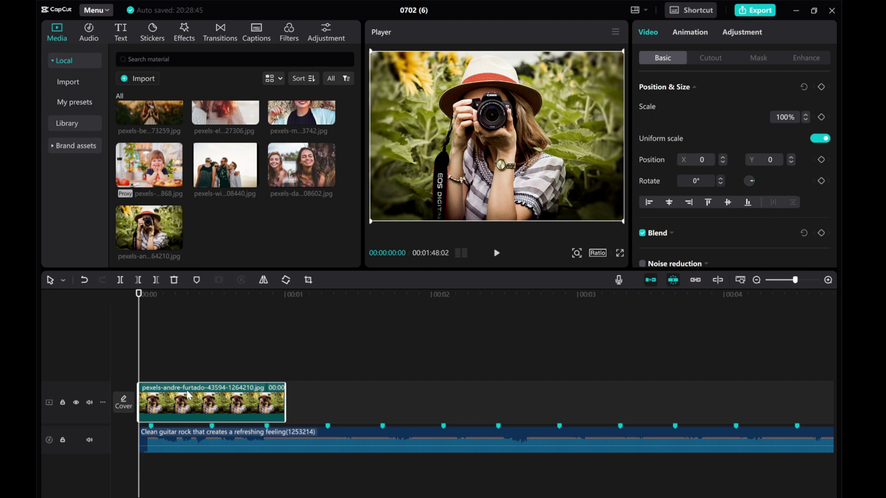
pyautogui.moveTo(140, 353); pyautogui.dragTo(266, 394)
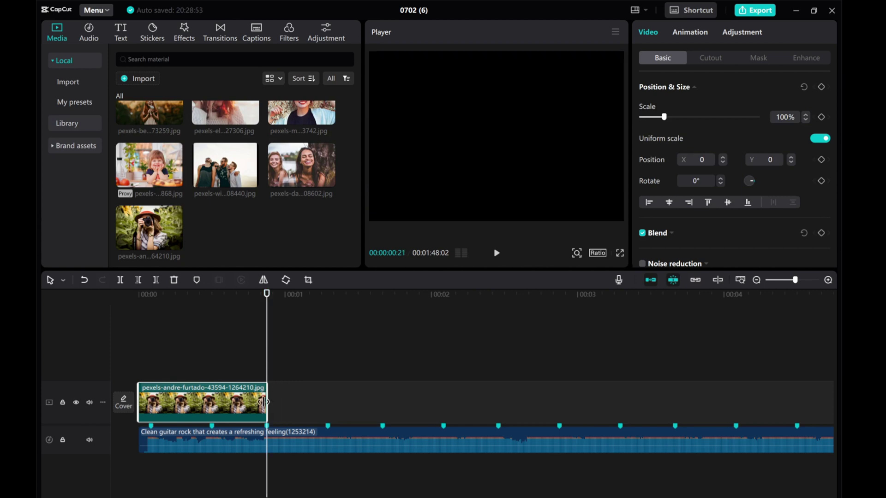
pyautogui.moveTo(270, 398); pyautogui.dragTo(326, 399)
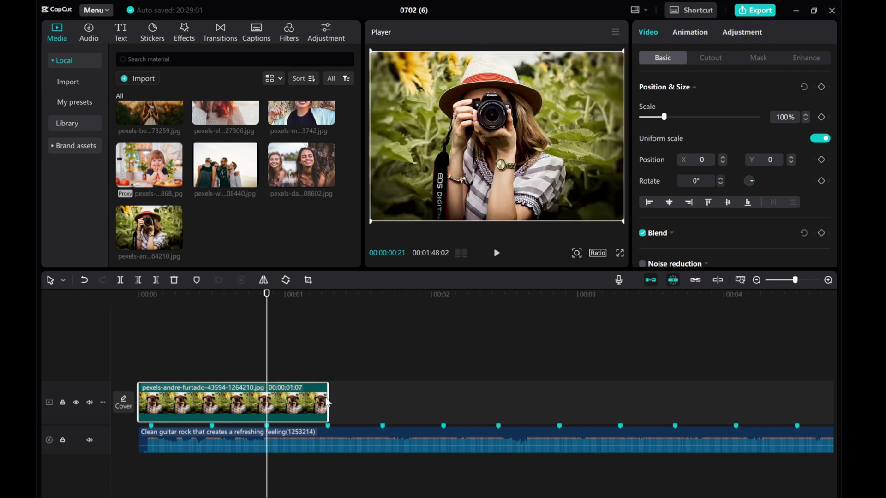
pyautogui.moveTo(267, 374); pyautogui.dragTo(330, 372)
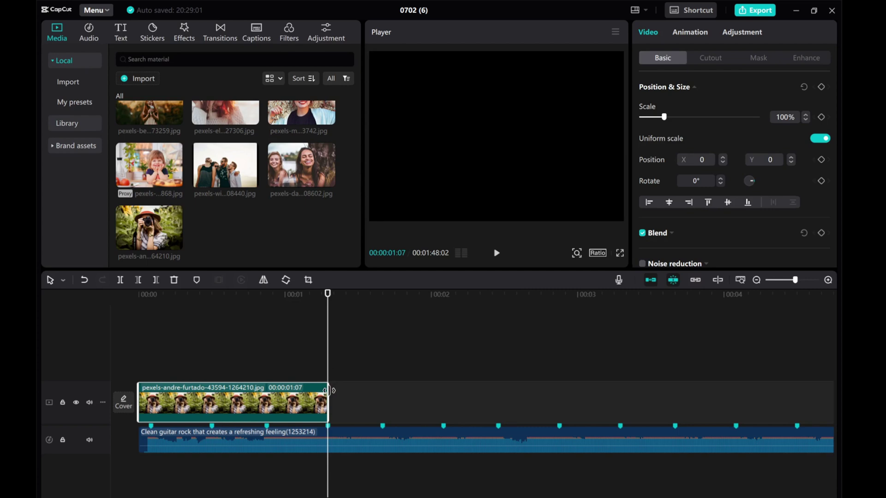
pyautogui.moveTo(328, 398); pyautogui.dragTo(442, 410)
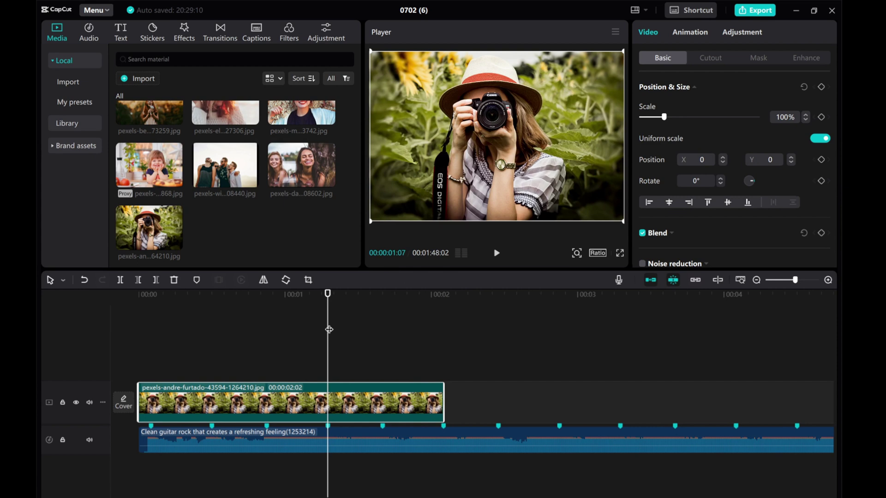
pyautogui.moveTo(327, 330); pyautogui.dragTo(444, 345)
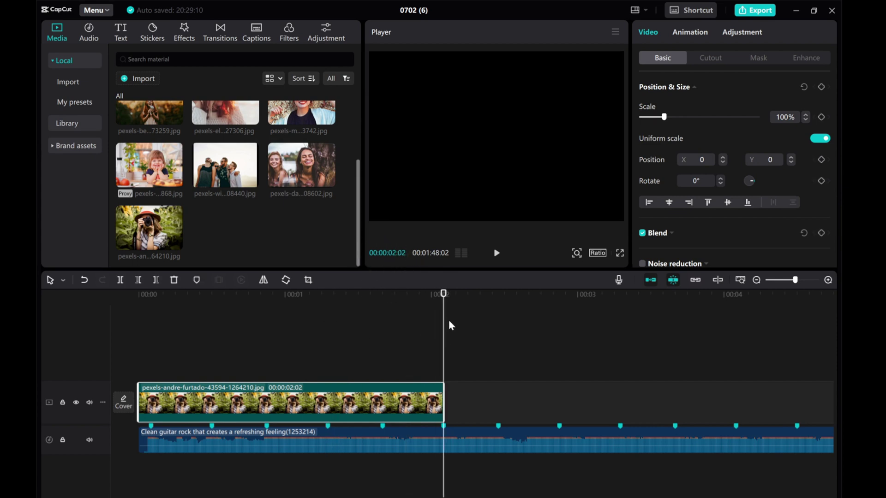
# - Place the white clip from the stock library above the photo, starting at the beginning of the timeline
pyautogui.moveTo(450, 326); pyautogui.dragTo(123, 317)
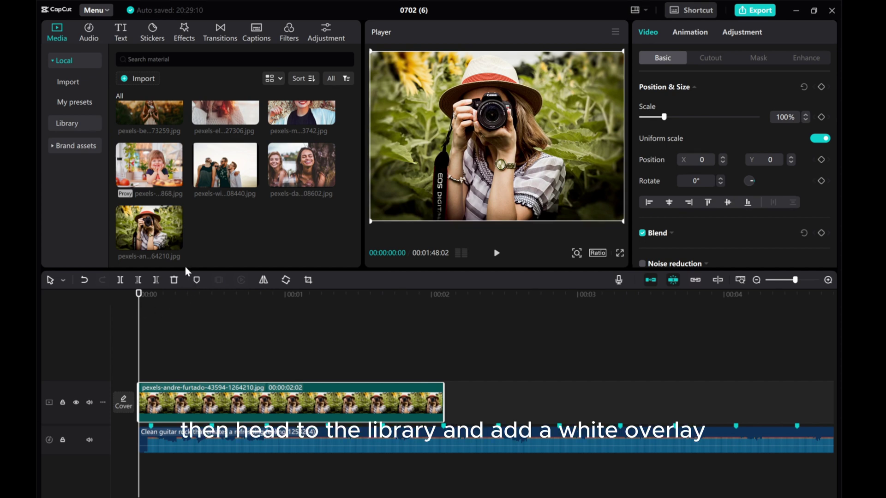
pyautogui.click(65, 124)
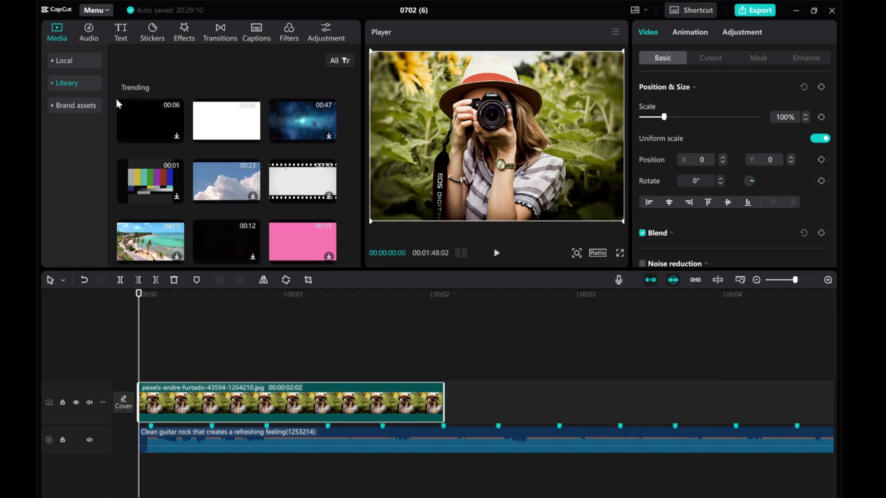
pyautogui.moveTo(216, 124)
pyautogui.moveTo(216, 124); pyautogui.dragTo(139, 367)
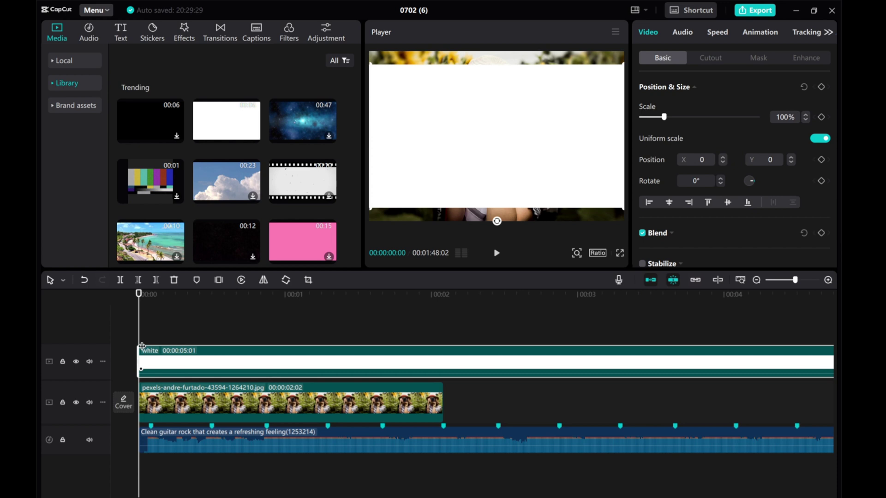
# - Trim the white clip to span only from the first beat marker to the second, lasting 00:00:00:10
pyautogui.click(144, 339)
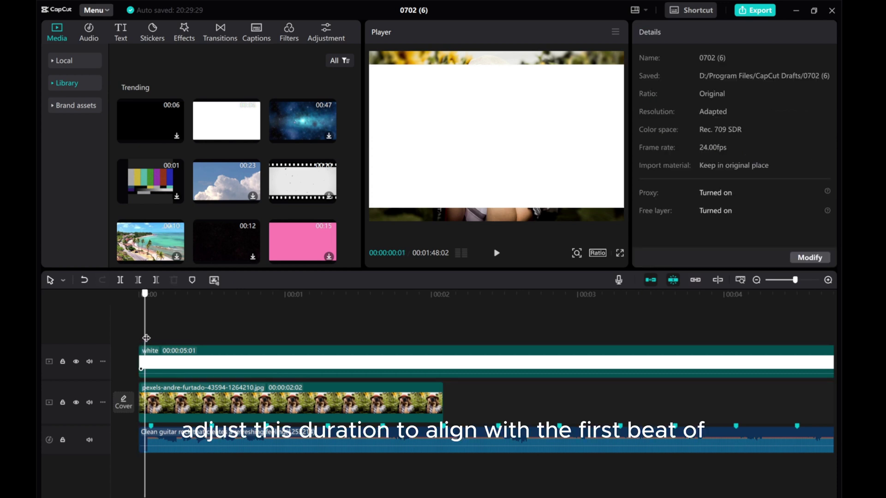
pyautogui.click(149, 339)
pyautogui.click(147, 340)
pyautogui.click(150, 340)
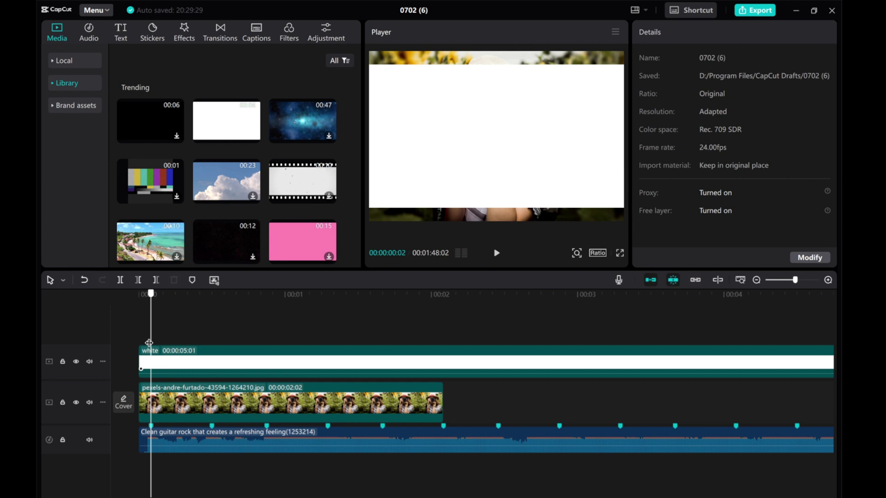
pyautogui.click(152, 365)
pyautogui.click(138, 280)
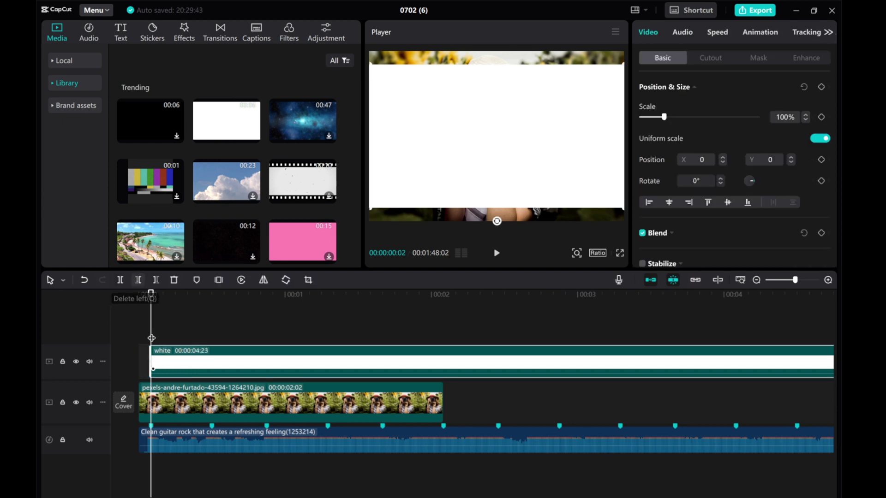
pyautogui.moveTo(150, 339); pyautogui.dragTo(212, 338)
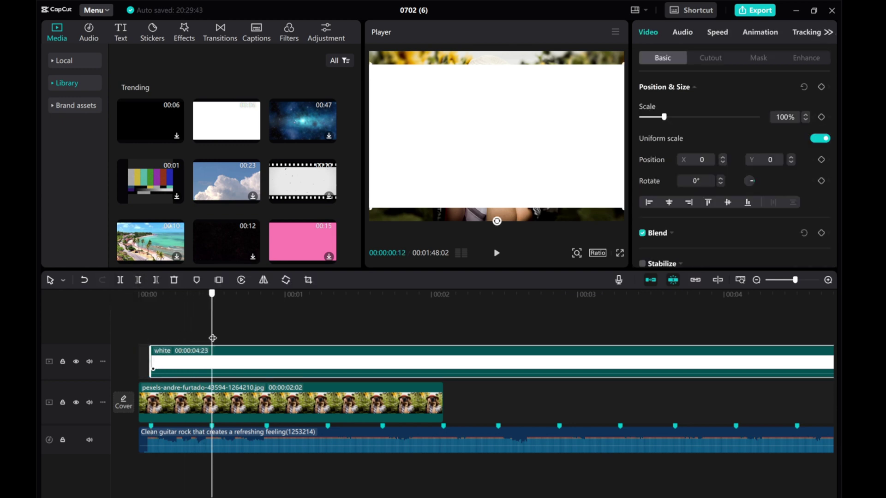
pyautogui.click(157, 281)
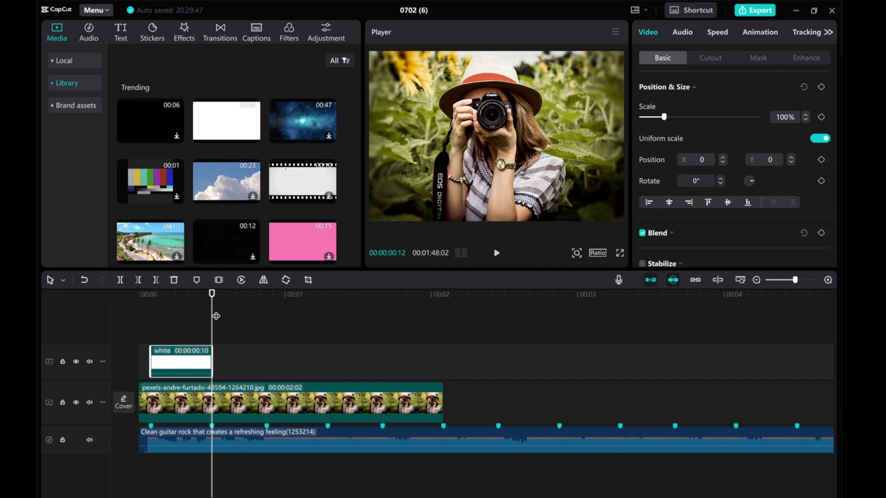
# - Set the project's aspect ratio to 16:9
pyautogui.click(186, 323)
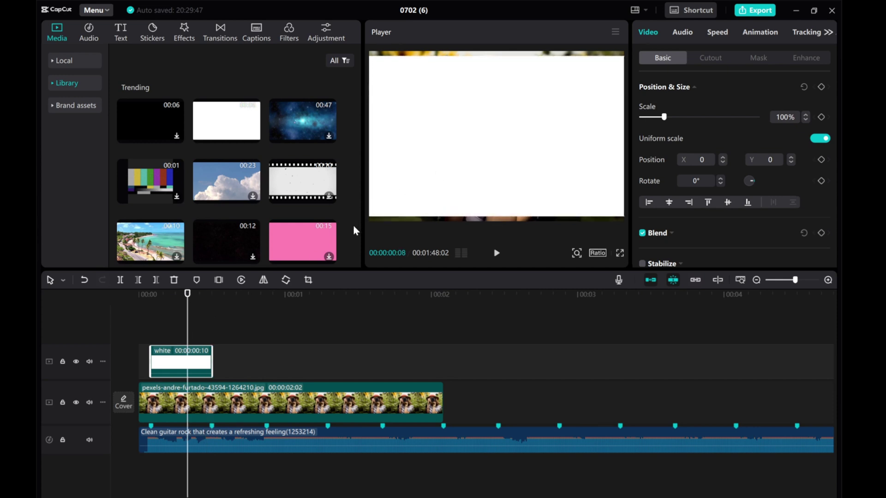
pyautogui.click(377, 210)
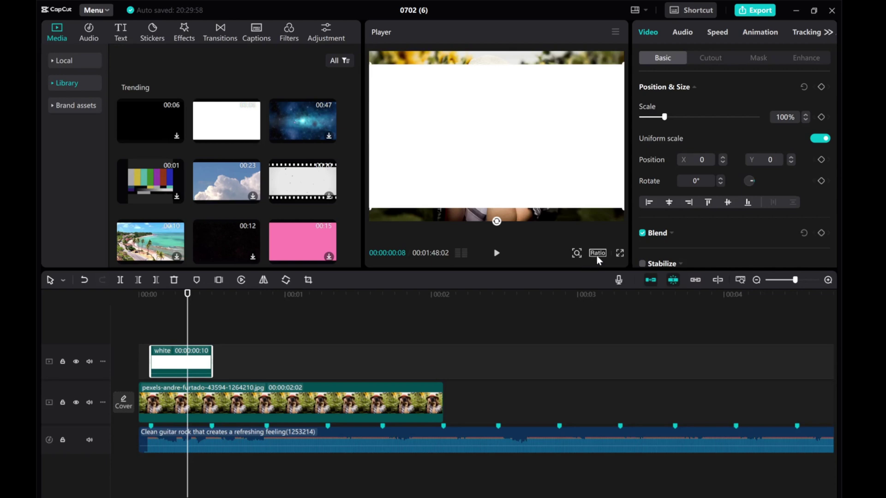
pyautogui.click(597, 255)
pyautogui.click(609, 294)
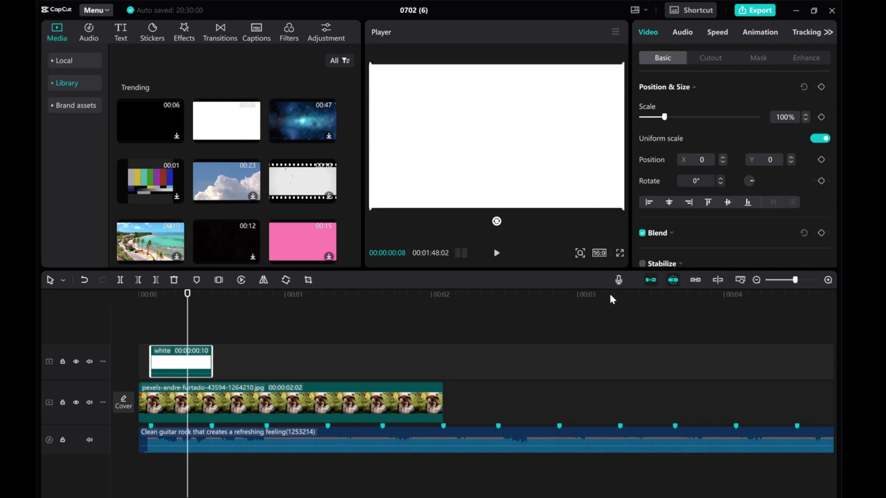
# - With the white clip's track temporarily hidden, scale the photo to 119% to fill the frame width and shift it to Y -89
pyautogui.moveTo(189, 323); pyautogui.dragTo(174, 323)
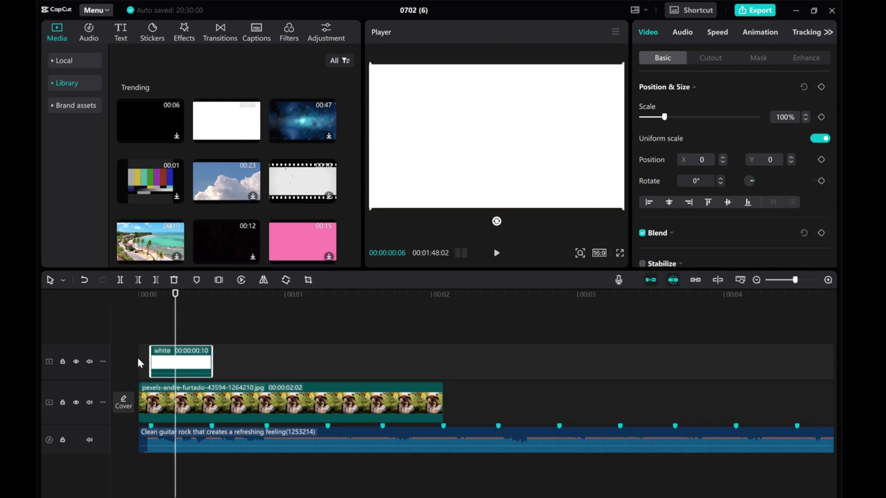
pyautogui.click(76, 362)
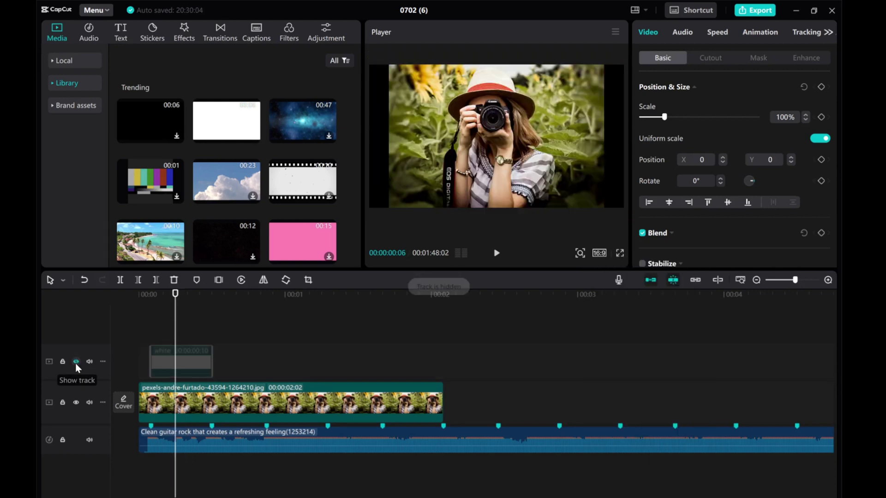
pyautogui.click(162, 415)
pyautogui.moveTo(391, 208); pyautogui.dragTo(365, 216)
pyautogui.moveTo(436, 157); pyautogui.dragTo(436, 163)
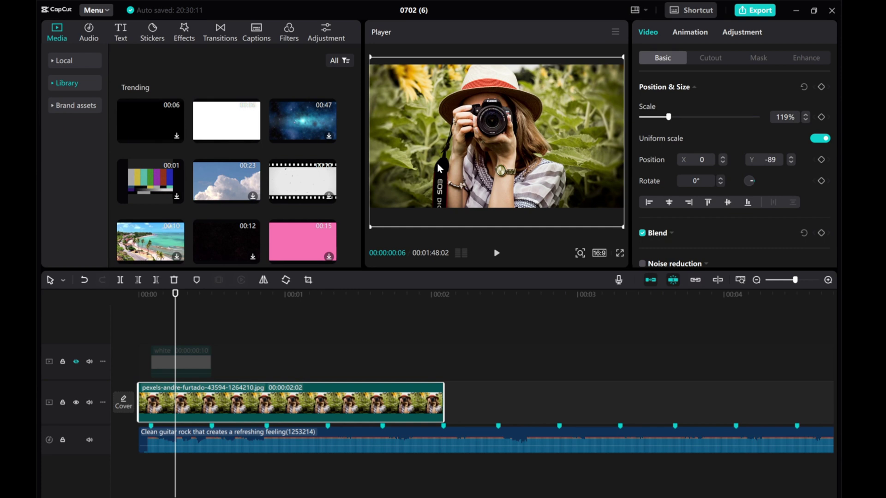
pyautogui.click(76, 361)
# - Set the blend mode of the white clip to Overlay
pyautogui.click(193, 364)
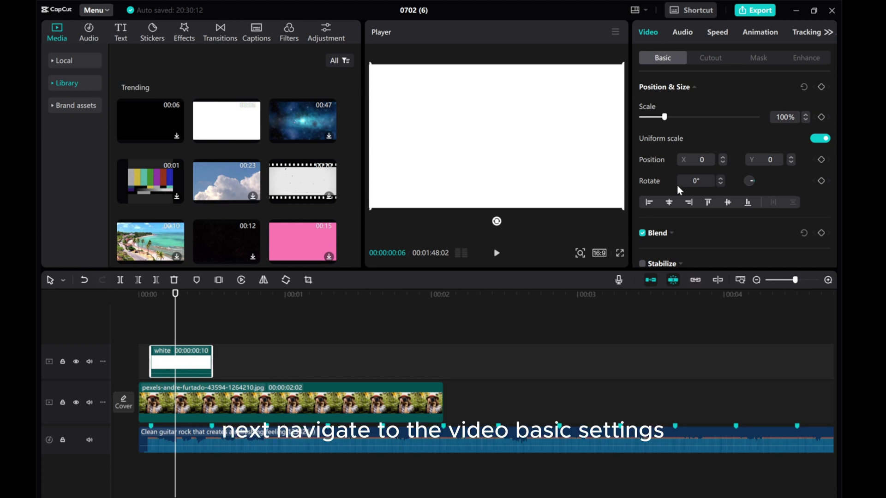
pyautogui.scroll(-4, 679, 187)
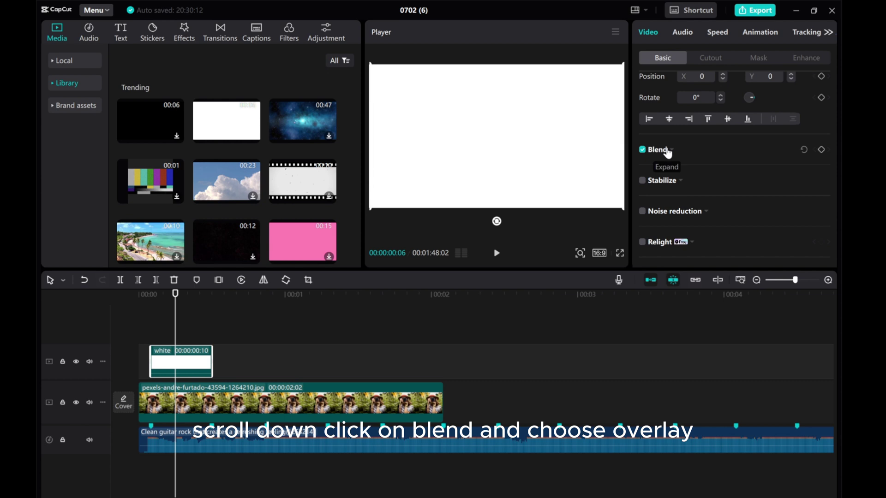
pyautogui.click(667, 151)
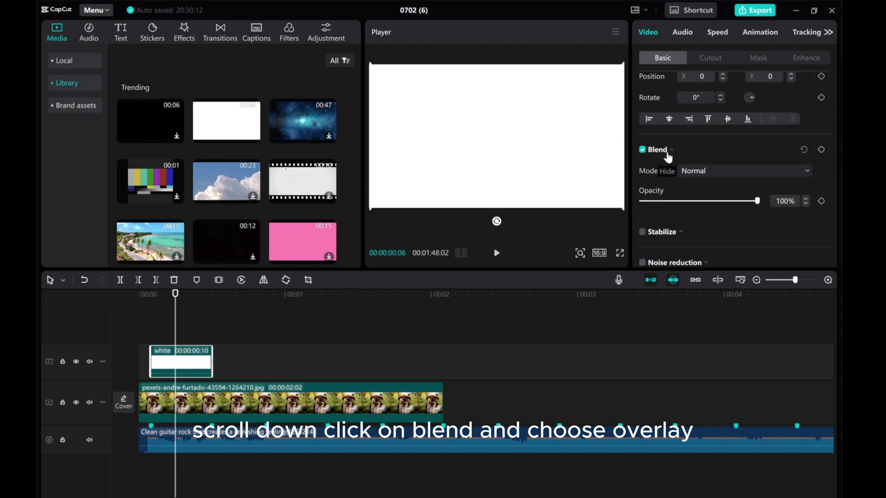
pyautogui.click(704, 172)
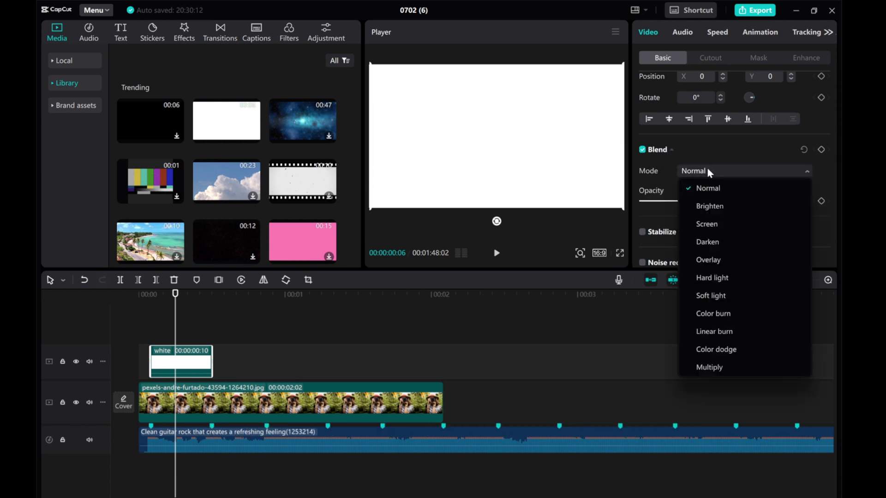
pyautogui.click(702, 261)
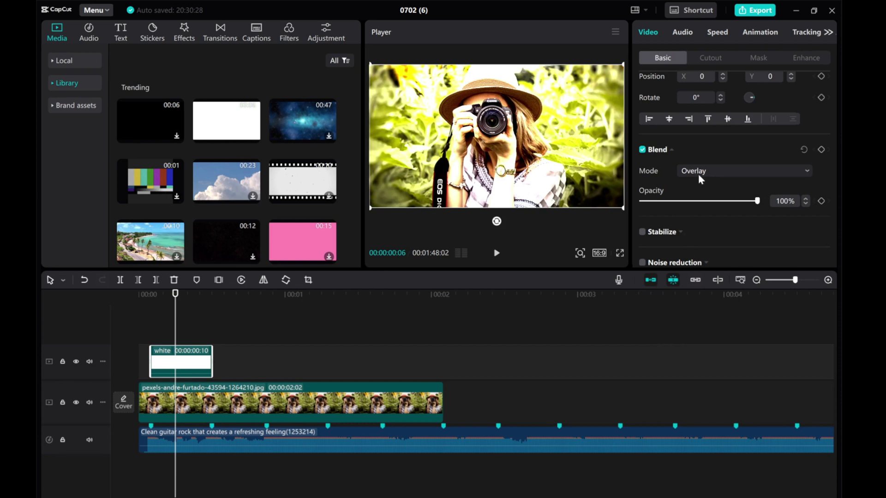
# - Apply the Fade Out exit animation to the white clip with its full 0.4 s duration
pyautogui.click(759, 37)
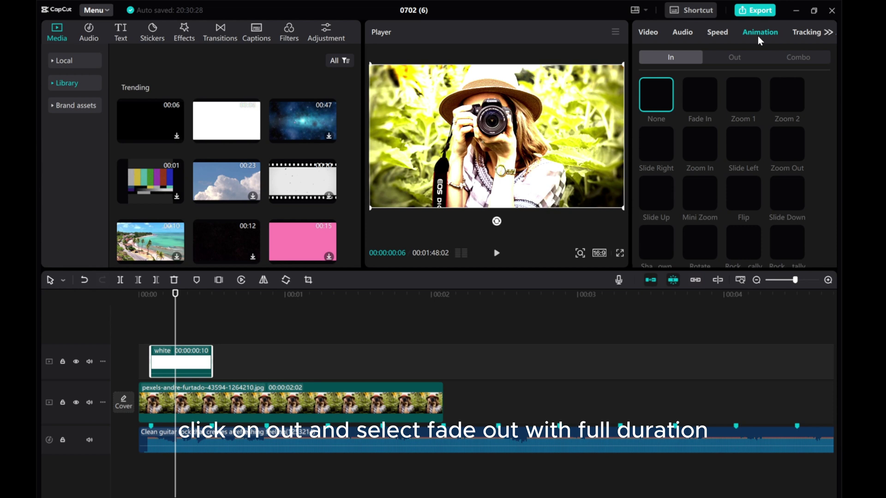
pyautogui.click(727, 63)
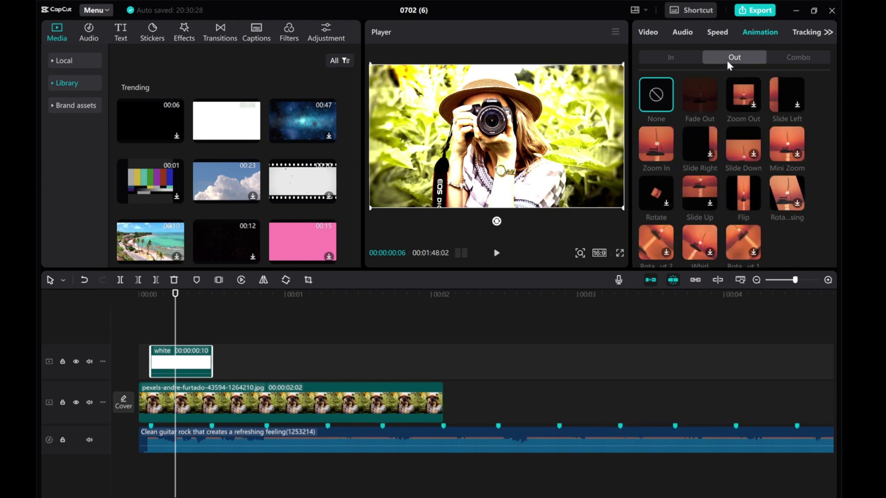
pyautogui.click(698, 98)
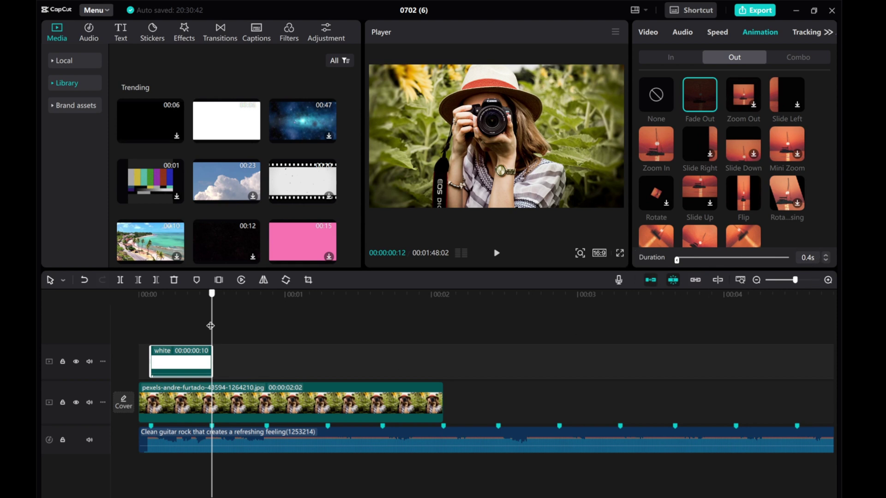
pyautogui.click(146, 326)
pyautogui.press('Right')
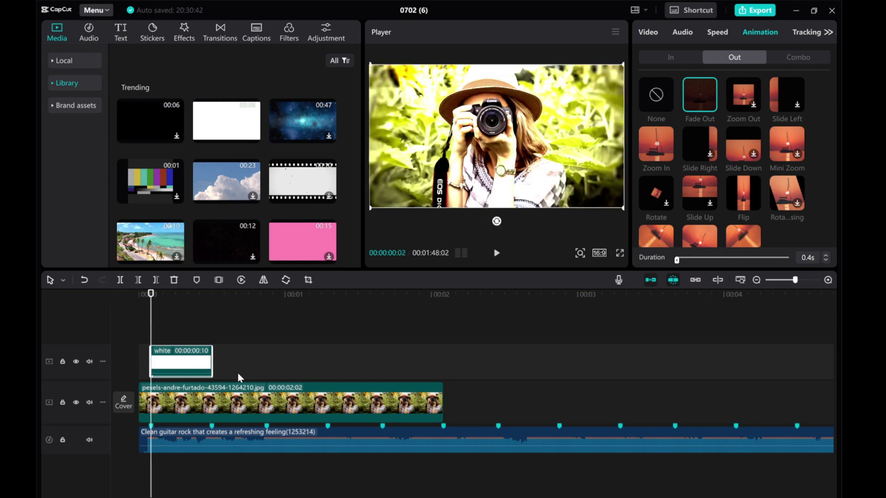
# - Copy the white clip and paste it at the second beat marker, directly after the original
pyautogui.moveTo(204, 379)
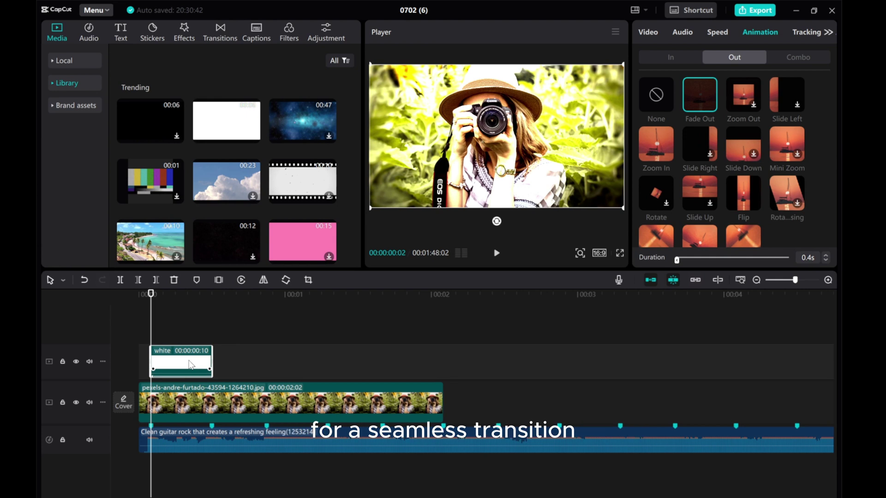
pyautogui.rightClick(189, 367)
pyautogui.click(208, 132)
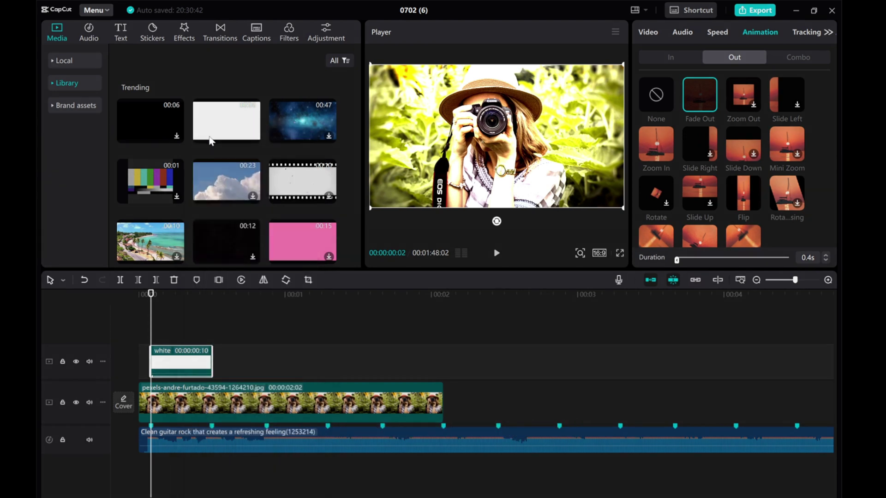
pyautogui.click(199, 341)
pyautogui.moveTo(199, 342); pyautogui.dragTo(212, 342)
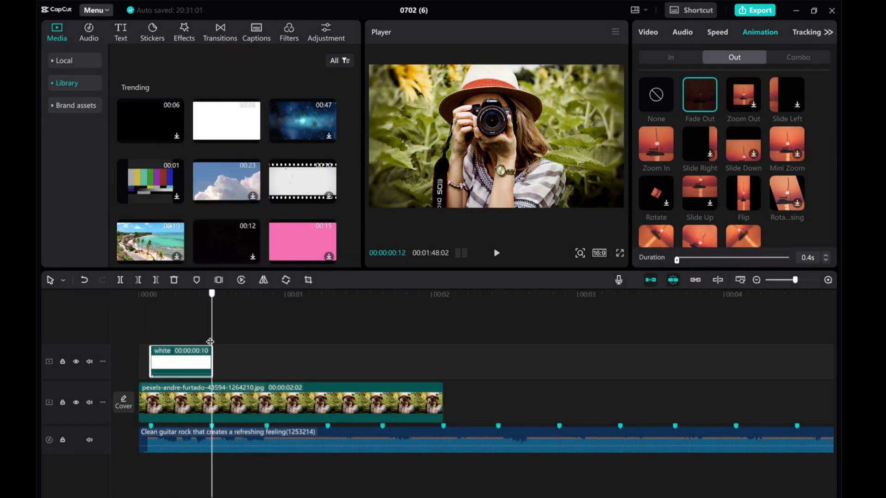
pyautogui.rightClick(220, 359)
pyautogui.click(239, 370)
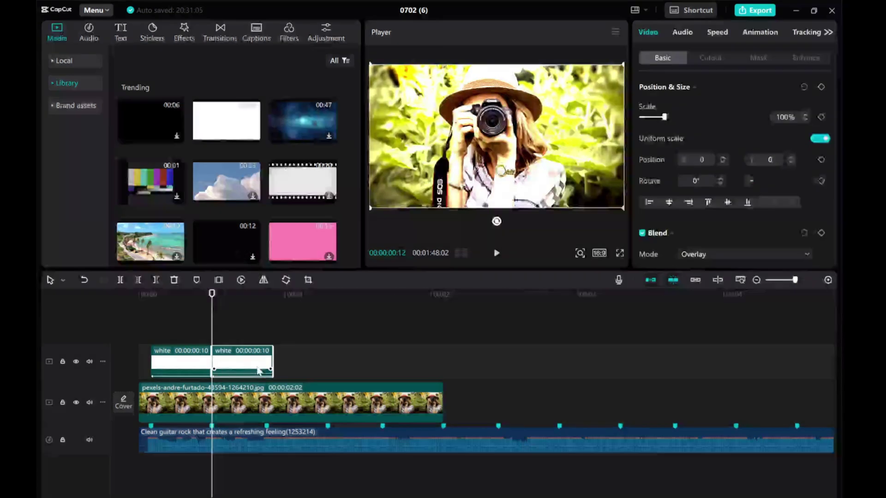
# - Trim the second white clip to end at the third beat marker and paste another copy from there
pyautogui.moveTo(273, 361); pyautogui.dragTo(329, 388)
pyautogui.rightClick(278, 359)
pyautogui.click(280, 364)
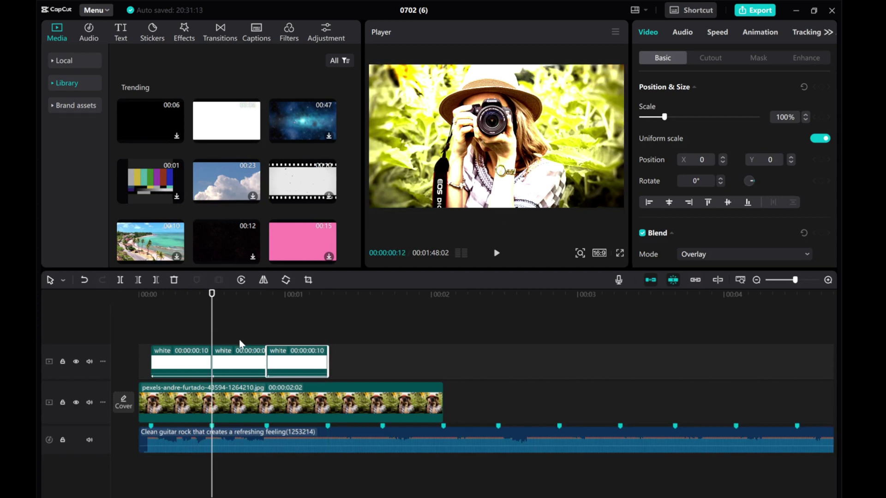
# - Paste a fourth white clip at the fourth beat marker and trim it to end at the fifth marker
pyautogui.moveTo(213, 327); pyautogui.dragTo(328, 331)
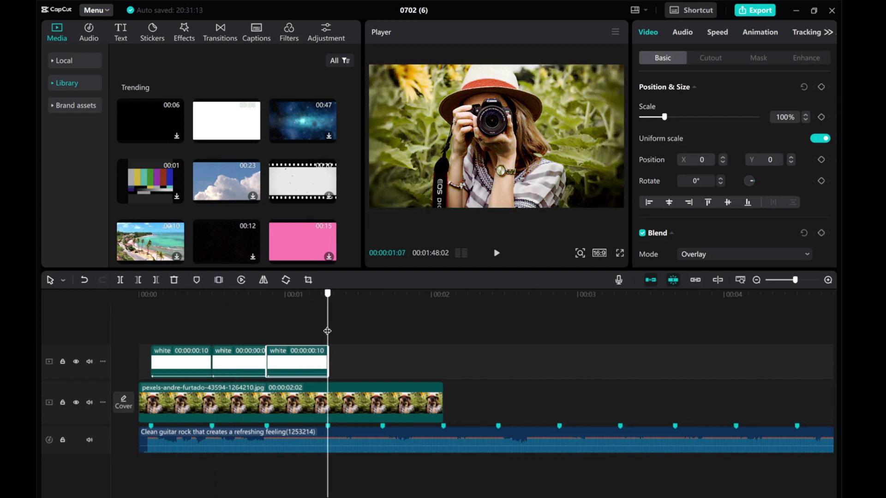
pyautogui.rightClick(336, 361)
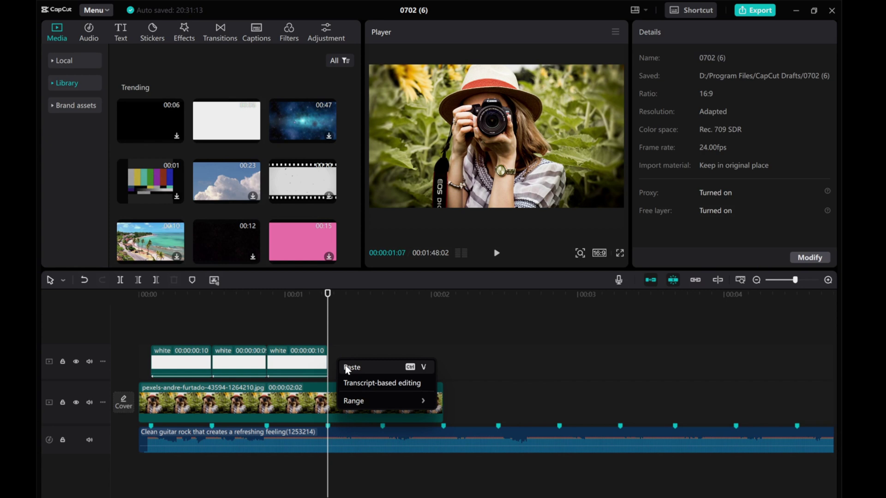
pyautogui.click(347, 366)
pyautogui.moveTo(388, 360); pyautogui.dragTo(381, 362)
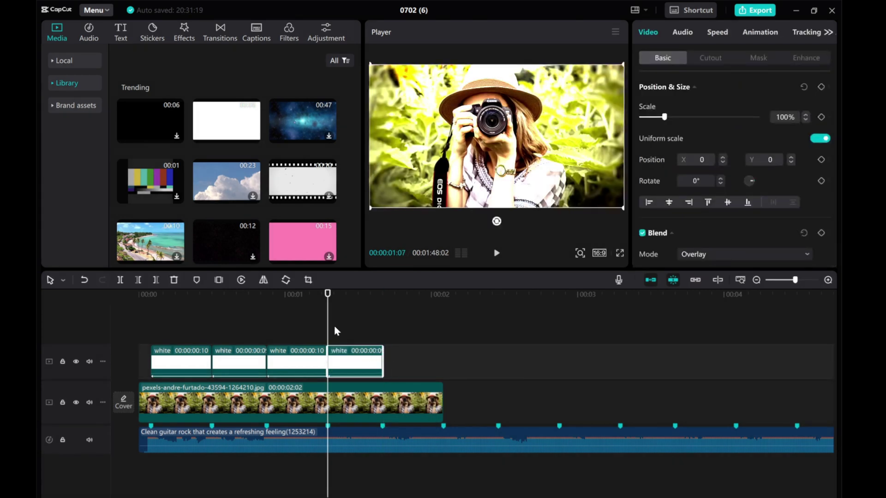
# - Paste a fifth white clip at the fifth beat marker, spanning to the sixth marker at the end of the photo
pyautogui.click(339, 329)
pyautogui.click(383, 329)
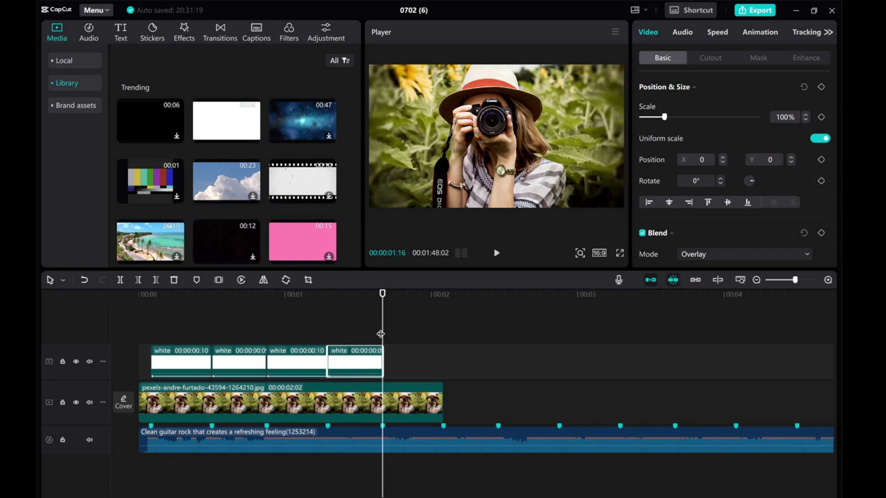
pyautogui.rightClick(396, 362)
pyautogui.click(409, 368)
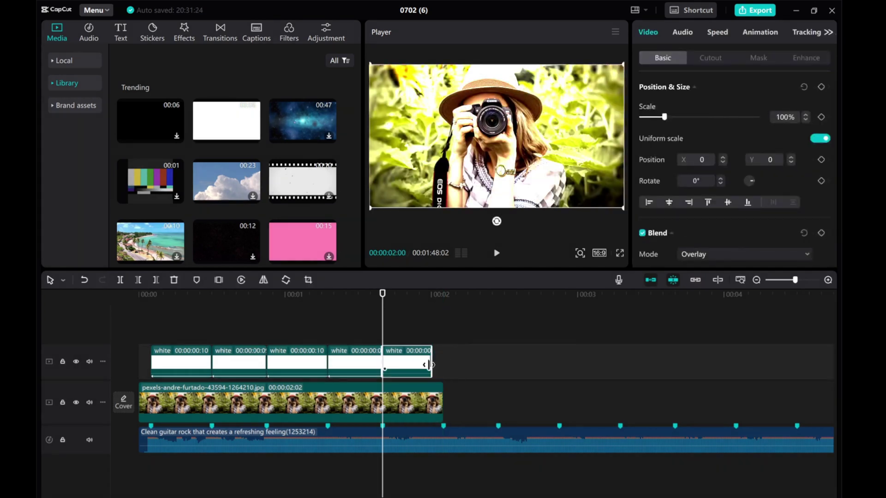
pyautogui.moveTo(443, 361); pyautogui.dragTo(440, 364)
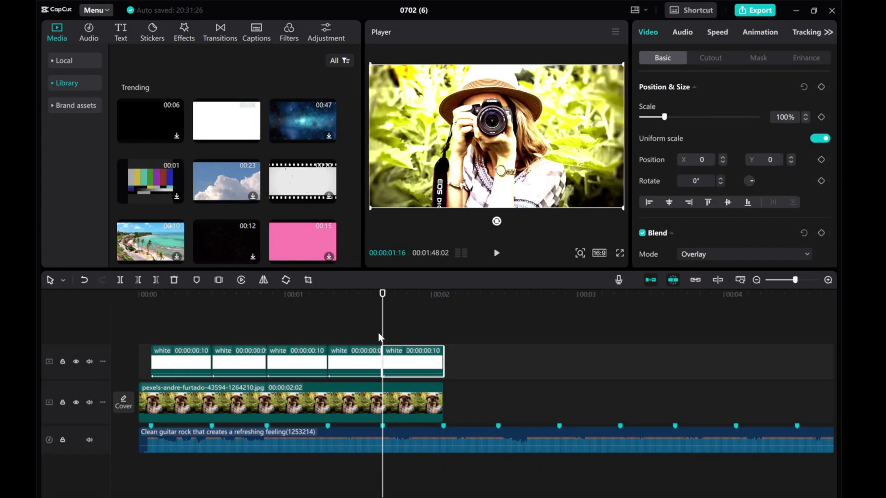
# - Play the timeline from the beginning to check the white flashes against the beat
pyautogui.moveTo(381, 336); pyautogui.dragTo(138, 340)
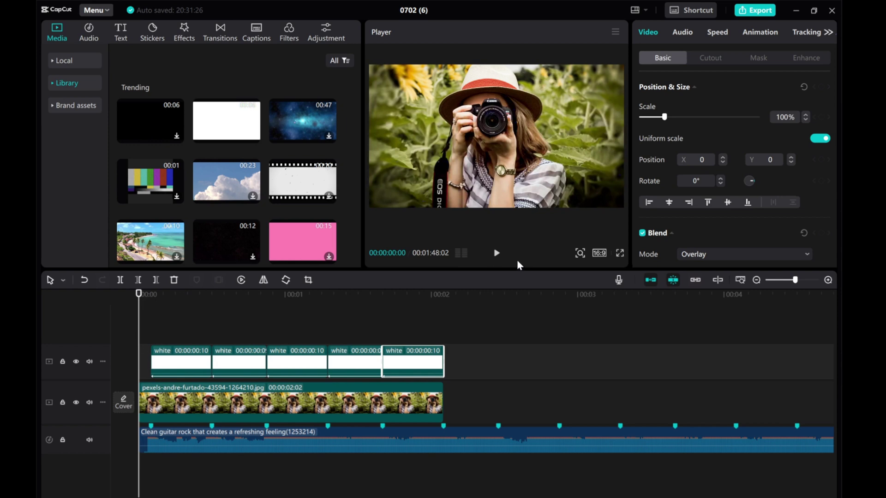
pyautogui.click(498, 255)
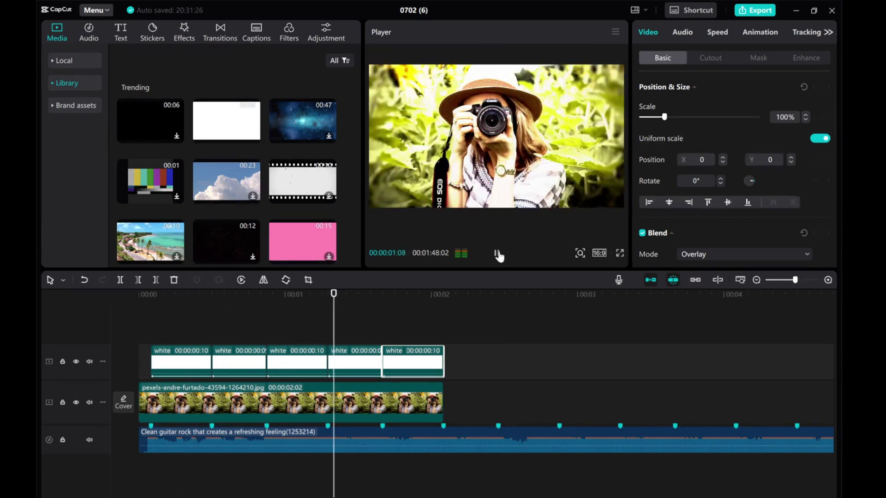
pyautogui.press('space')
# - Add the remaining imported photos to the main track, starting at the end of the first photo
pyautogui.moveTo(383, 326); pyautogui.dragTo(443, 326)
pyautogui.click(756, 280)
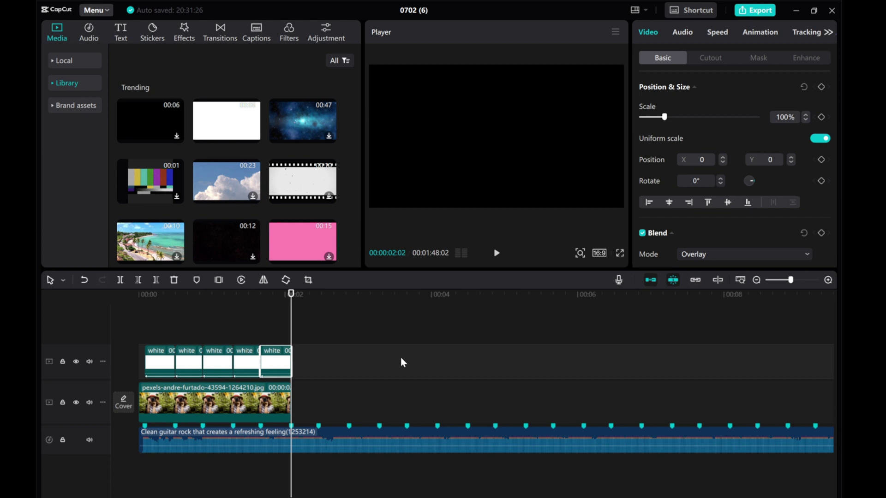
pyautogui.click(51, 61)
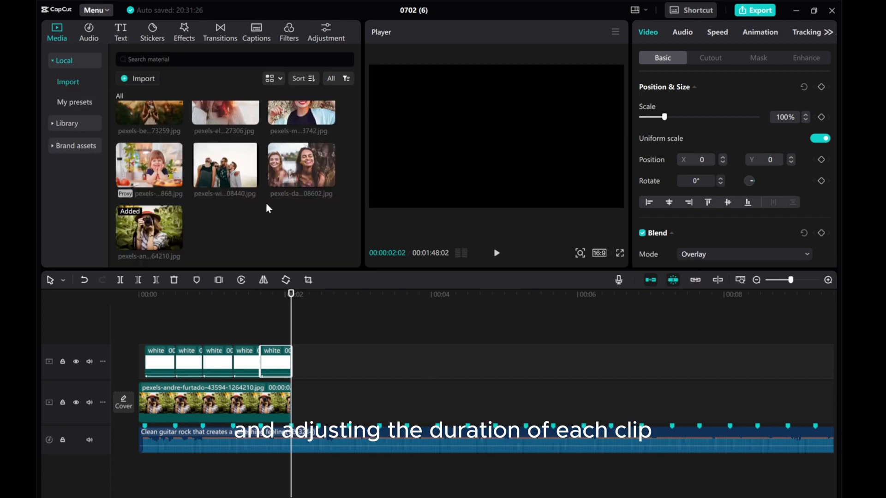
pyautogui.scroll(2, 266, 208)
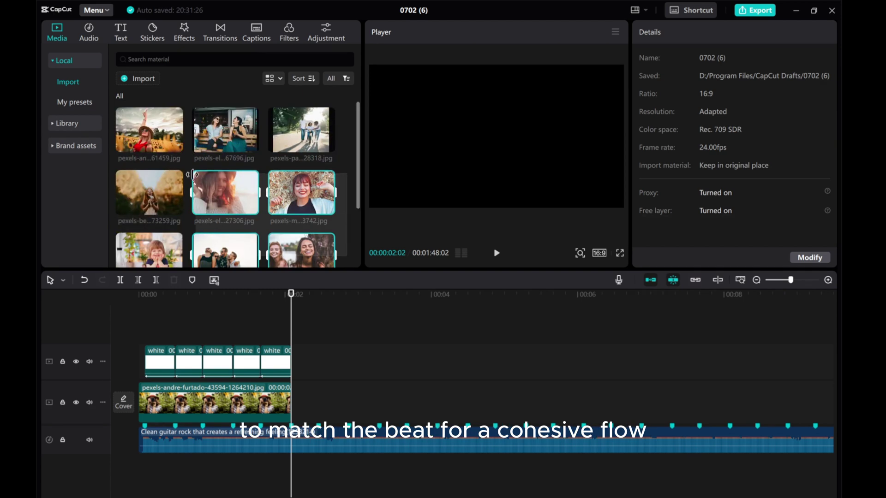
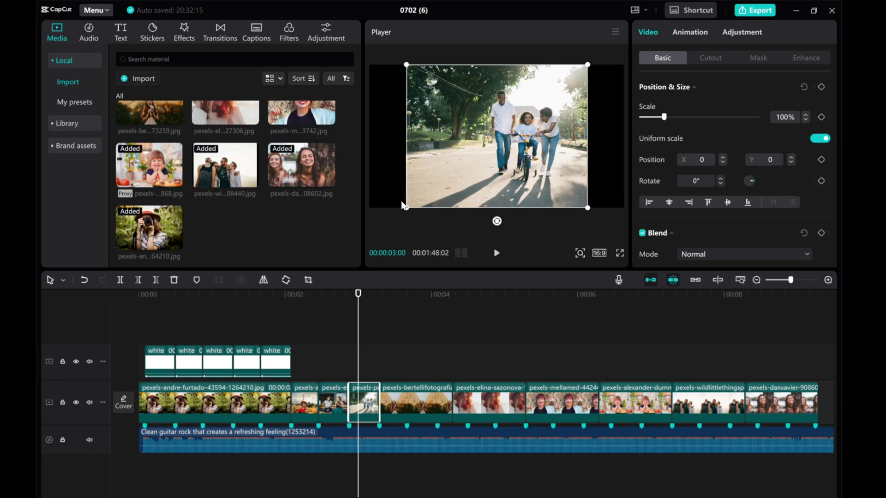
# - Scale the photo of the family with the bicycle to 140% to fill the frame
pyautogui.moveTo(404, 205); pyautogui.dragTo(347, 226)
pyautogui.click(375, 344)
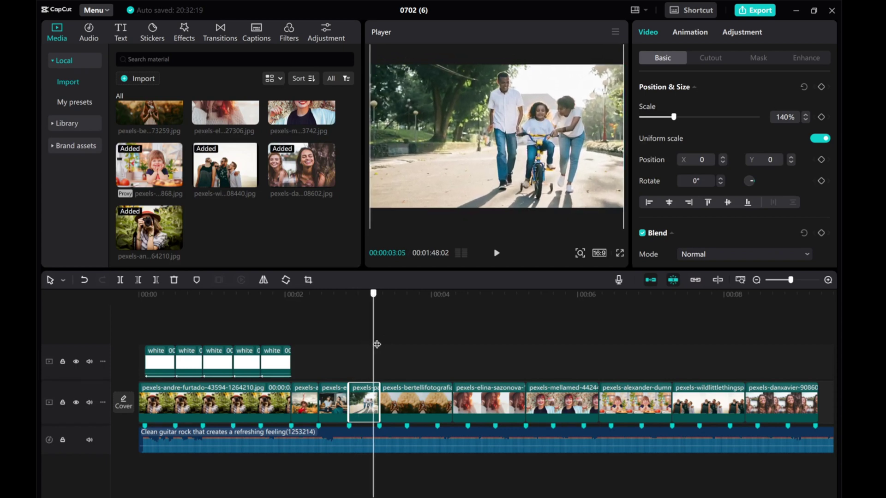
# - Trim the photo of the girl holding a flower to the next beat marker and enlarge it to fill the frame
pyautogui.moveTo(377, 344); pyautogui.dragTo(387, 345)
pyautogui.click(408, 414)
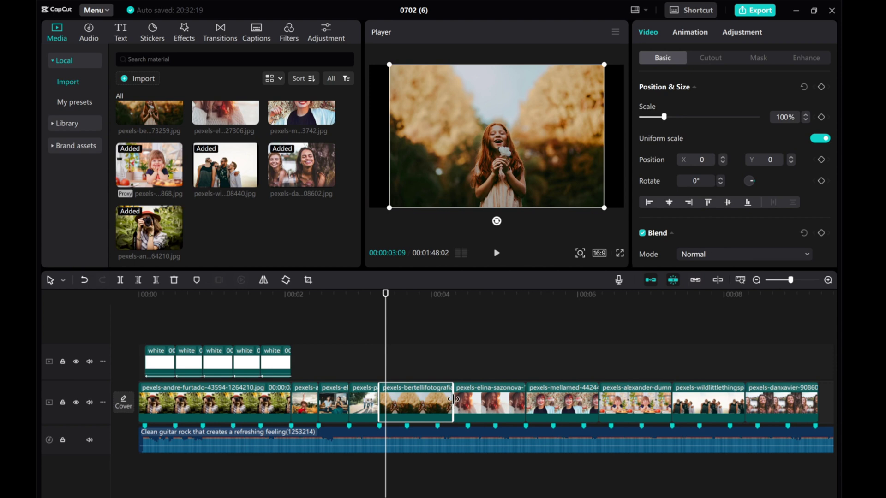
pyautogui.moveTo(452, 404); pyautogui.dragTo(405, 409)
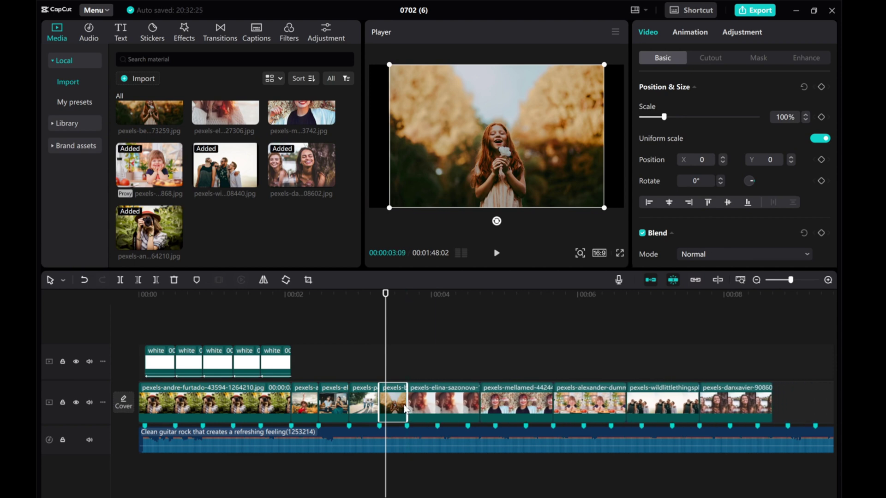
pyautogui.moveTo(391, 210); pyautogui.dragTo(357, 220)
# - Scale the photo of the woman in the hat and white sweater to 119% and trim it to the next beat marker
pyautogui.moveTo(390, 332); pyautogui.dragTo(419, 345)
pyautogui.click(436, 402)
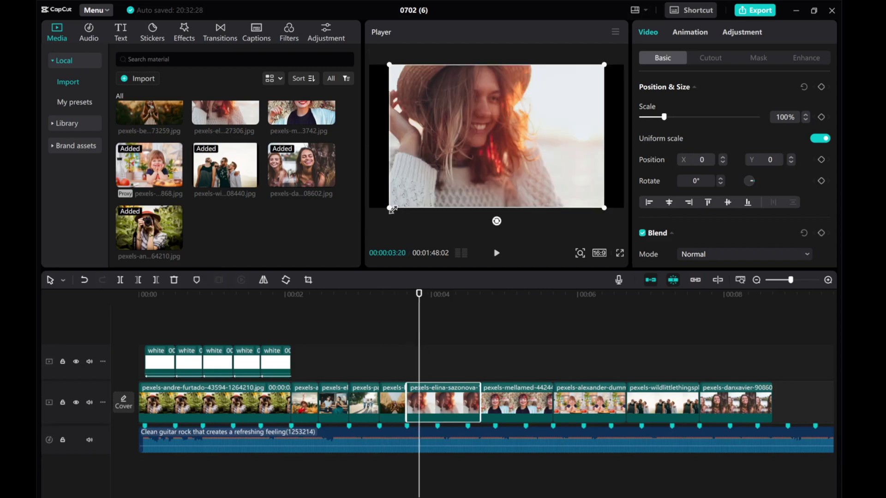
pyautogui.moveTo(392, 210); pyautogui.dragTo(359, 215)
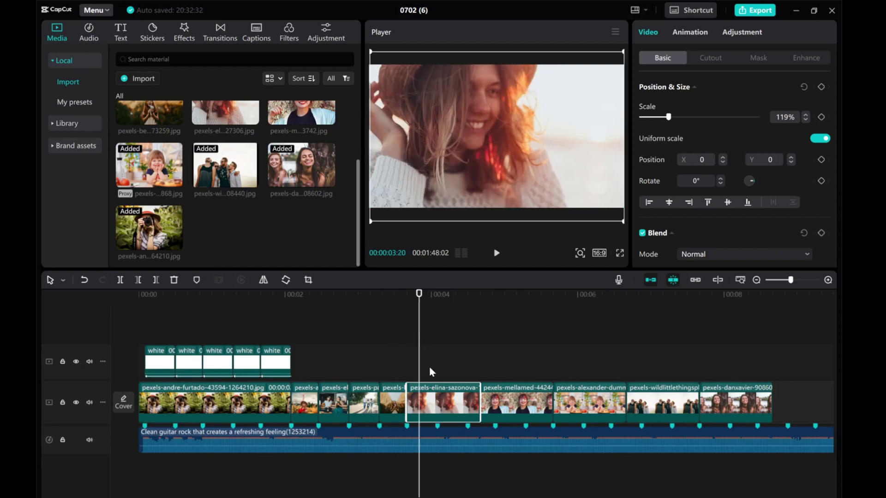
pyautogui.moveTo(479, 400); pyautogui.dragTo(438, 405)
# - Scale the photo of the laughing red-haired woman to 119% and trim it to the next beat marker
pyautogui.click(450, 394)
pyautogui.moveTo(417, 358); pyautogui.dragTo(450, 362)
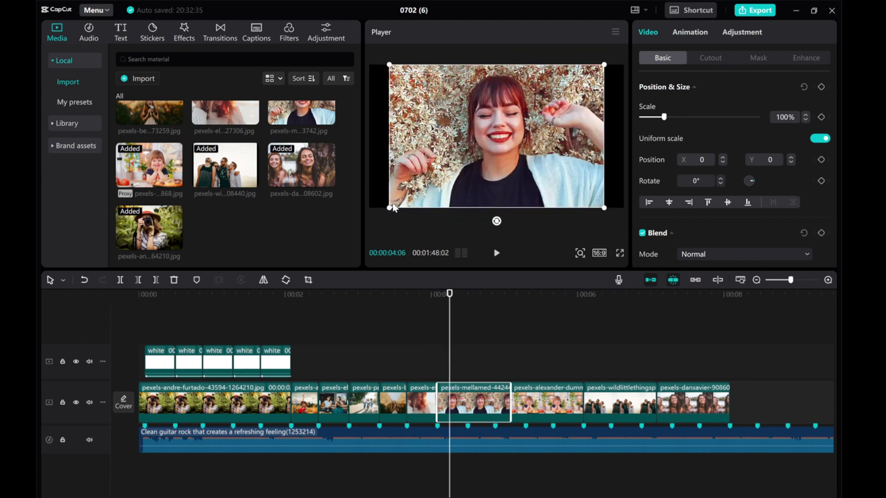
pyautogui.moveTo(389, 208); pyautogui.dragTo(364, 220)
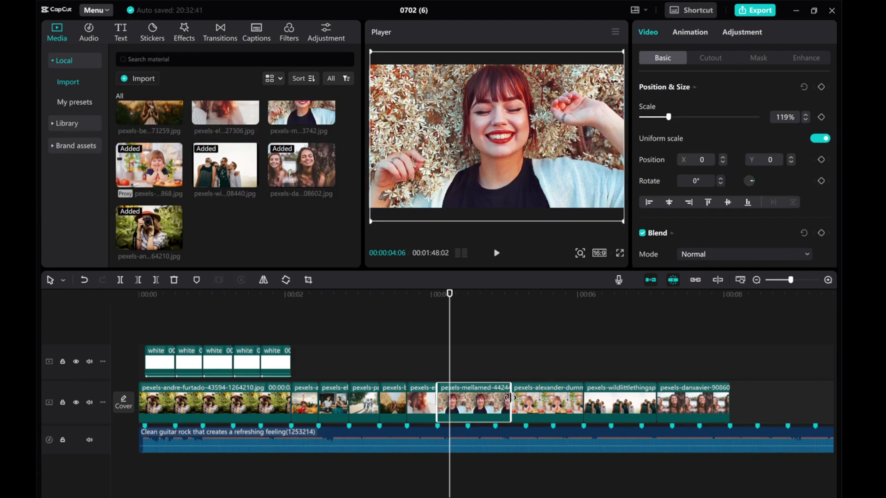
pyautogui.moveTo(509, 402); pyautogui.dragTo(468, 412)
# - Scale the photo of the smiling girl with her chin in her hands to 119% and trim it to the next beat marker
pyautogui.click(484, 390)
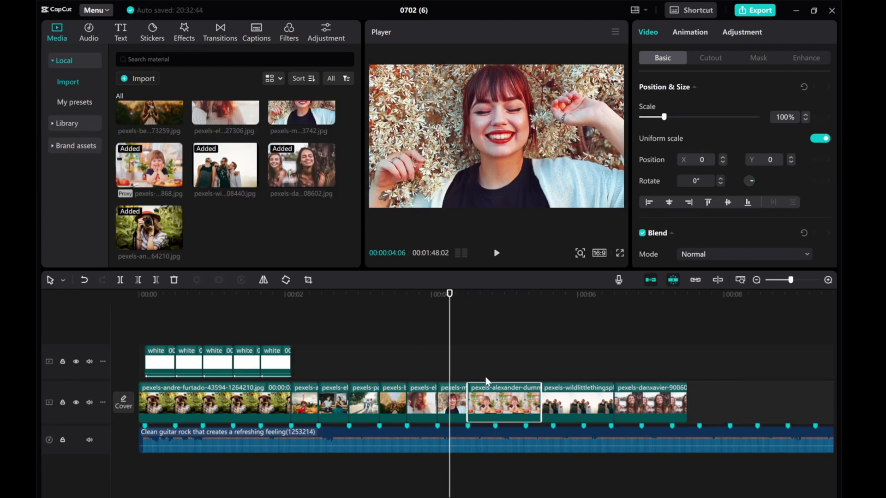
pyautogui.moveTo(446, 345); pyautogui.dragTo(489, 356)
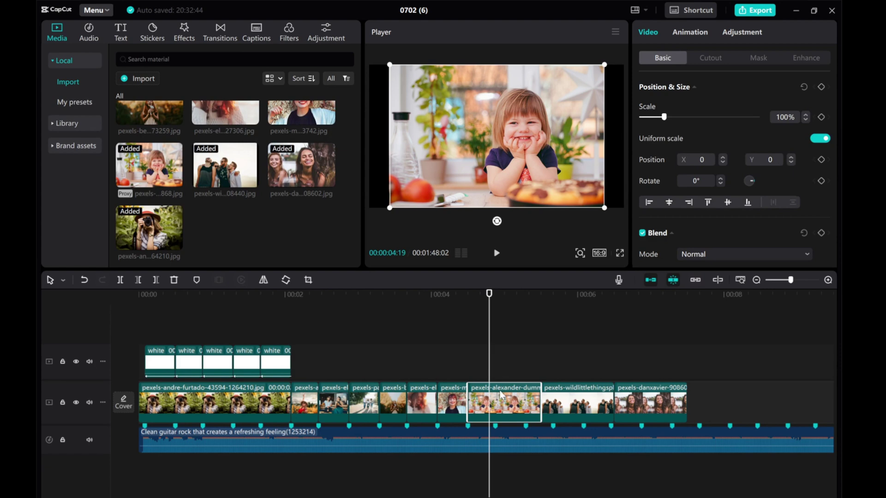
pyautogui.moveTo(391, 213); pyautogui.dragTo(360, 224)
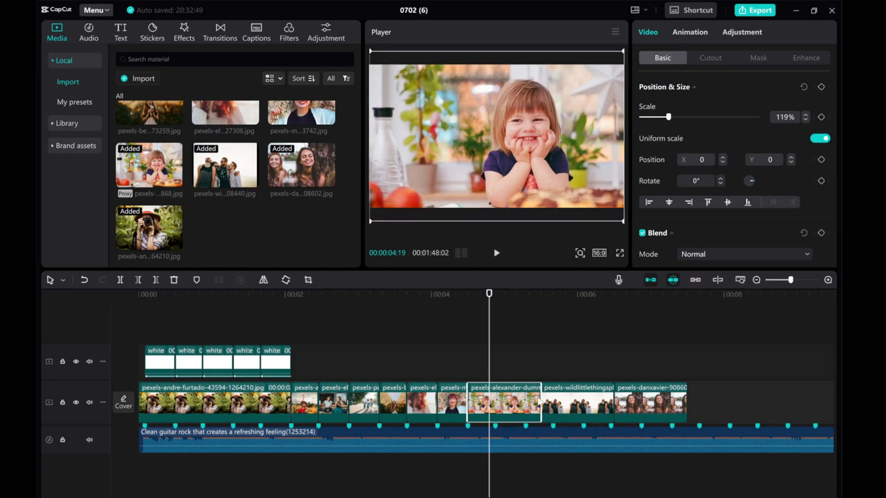
pyautogui.moveTo(541, 403); pyautogui.dragTo(493, 406)
# - Scale the photo of the four laughing friends to 125% and trim it to the next beat marker
pyautogui.click(523, 399)
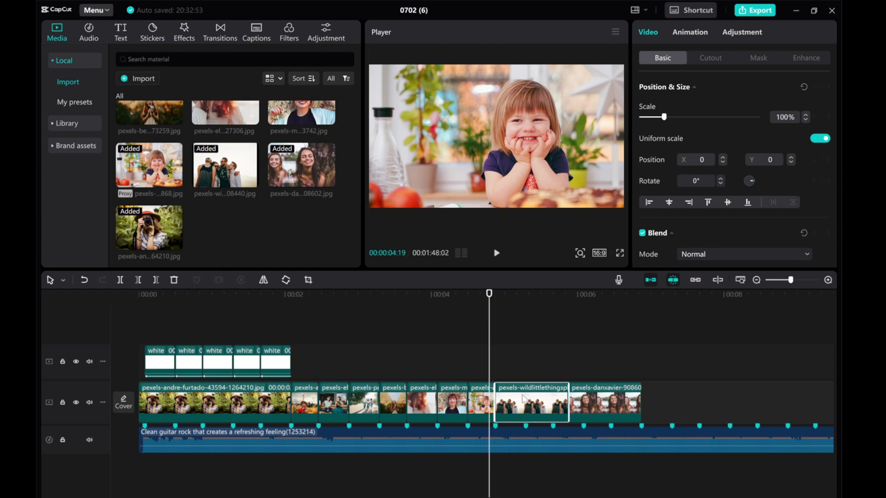
pyautogui.moveTo(488, 353); pyautogui.dragTo(510, 351)
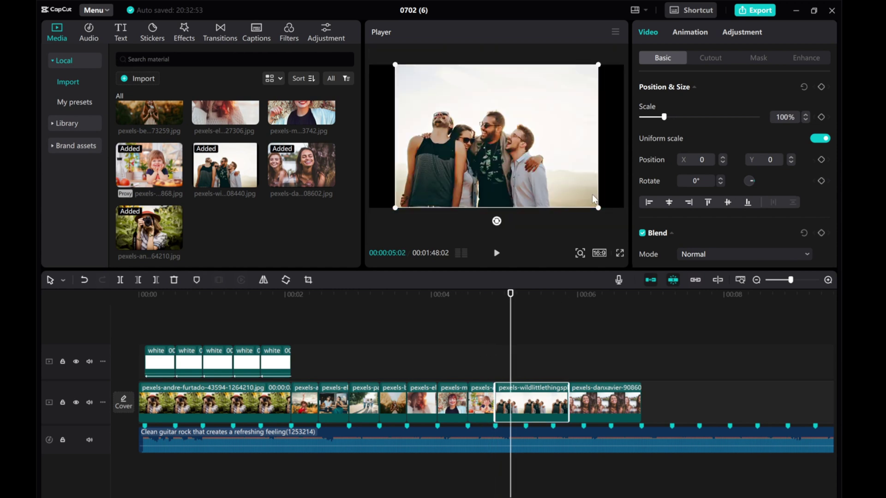
pyautogui.moveTo(394, 208); pyautogui.dragTo(353, 222)
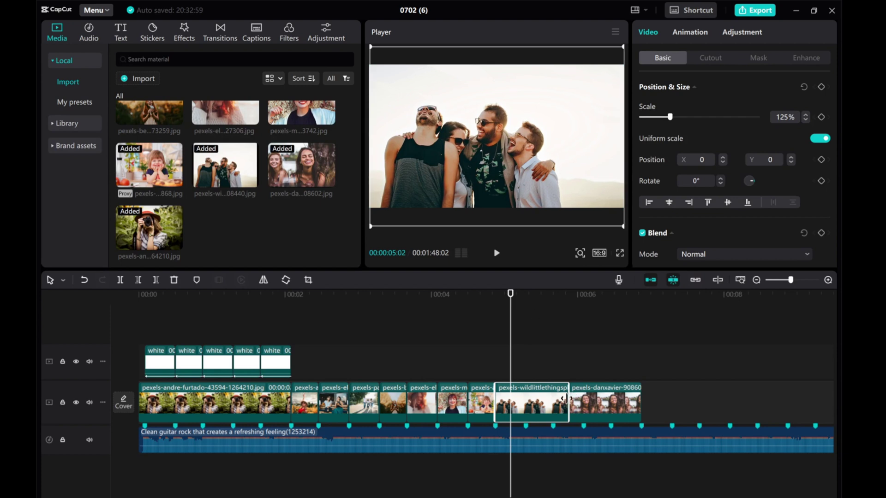
pyautogui.moveTo(567, 399); pyautogui.dragTo(525, 399)
# - Scale the photo of the two laughing women to 118%, shift it to Y -199 and trim it to the next beat marker
pyautogui.click(562, 403)
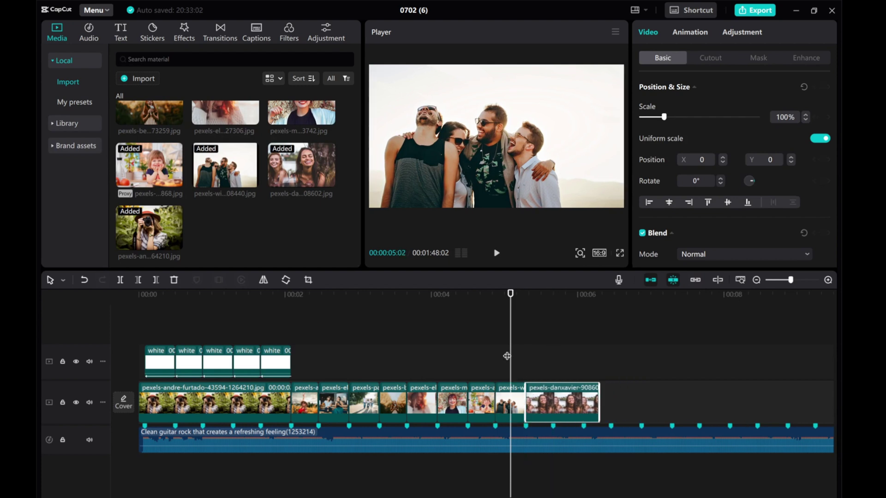
pyautogui.moveTo(510, 353); pyautogui.dragTo(541, 359)
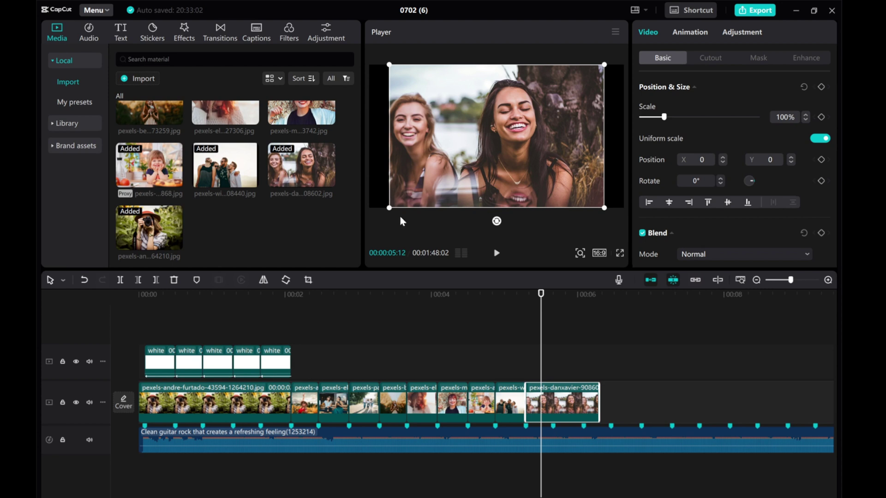
pyautogui.moveTo(389, 209); pyautogui.dragTo(359, 221)
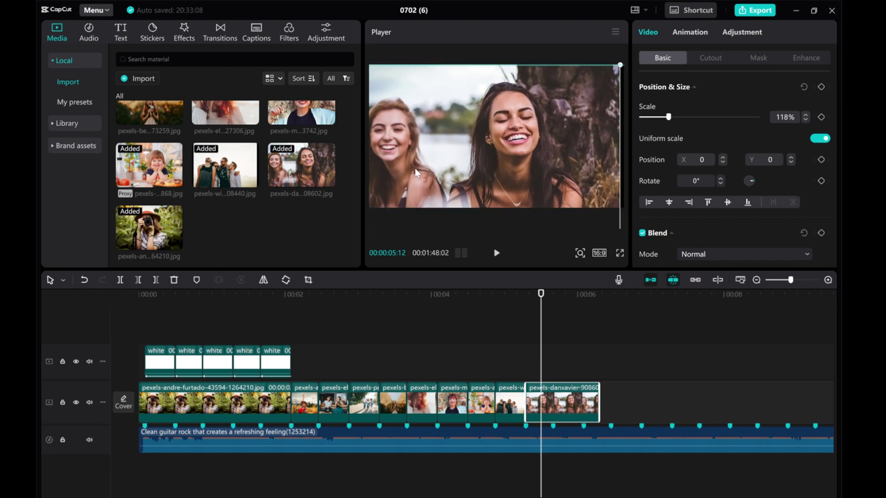
pyautogui.moveTo(417, 173); pyautogui.dragTo(417, 175)
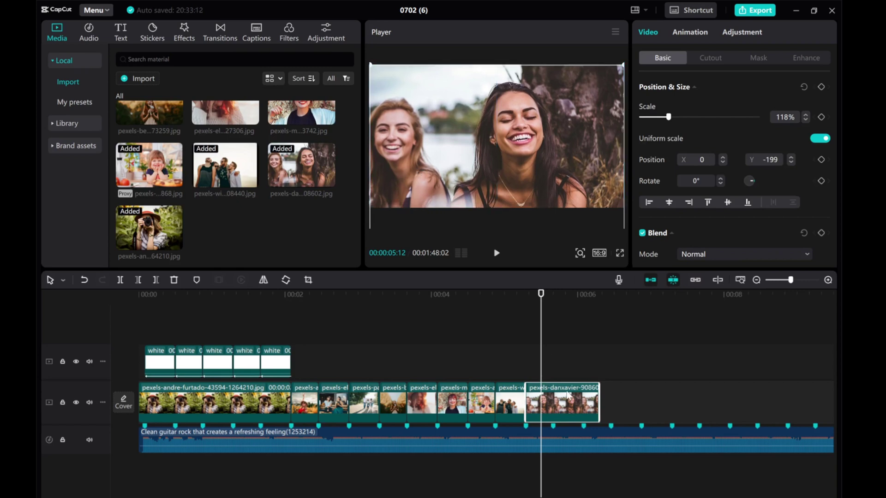
pyautogui.moveTo(599, 397); pyautogui.dragTo(553, 400)
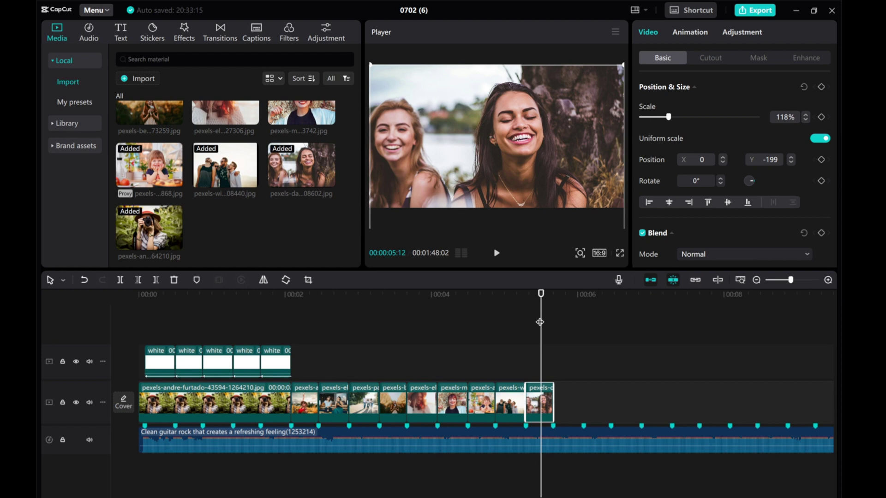
# - Add a White Flash transition between the first photo and the sunflower field photo
pyautogui.moveTo(540, 322); pyautogui.dragTo(302, 363)
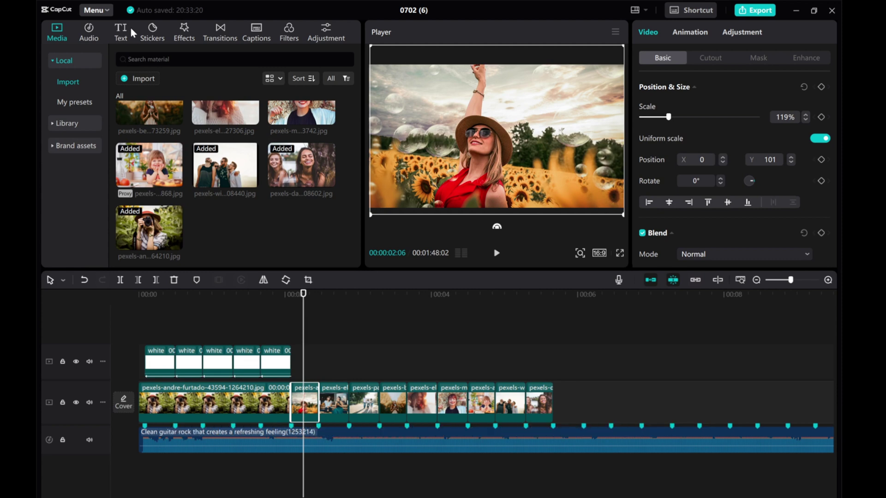
pyautogui.click(219, 36)
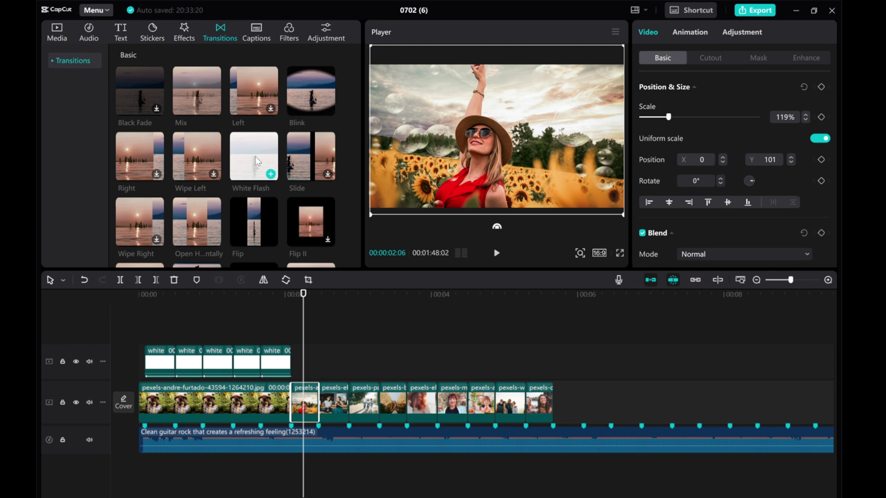
pyautogui.moveTo(232, 177)
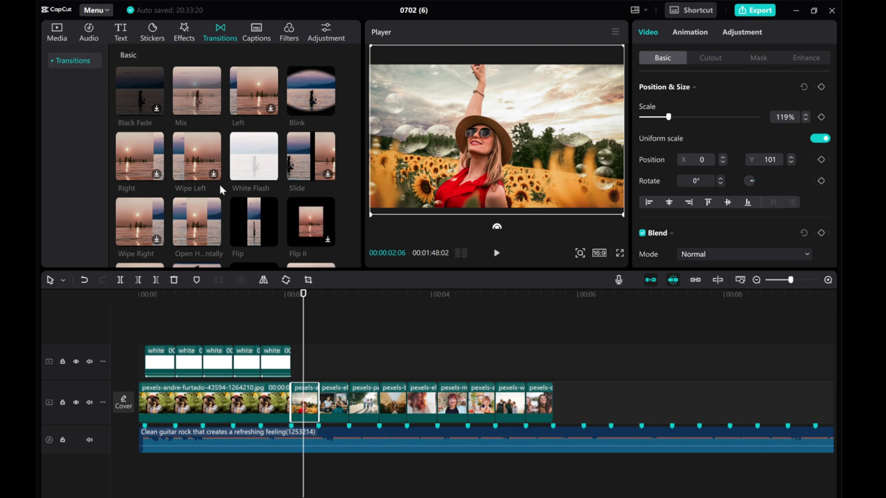
pyautogui.click(272, 175)
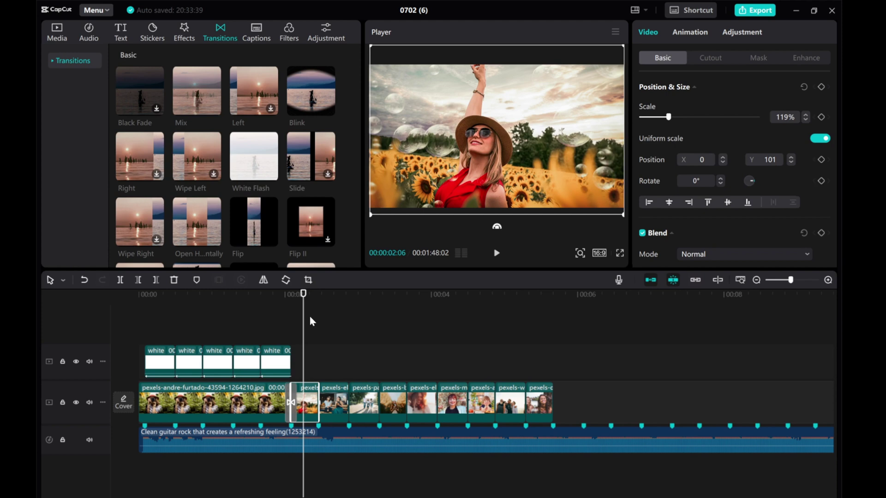
# - Preview the White Flash transition and apply it to all clips
pyautogui.click(292, 393)
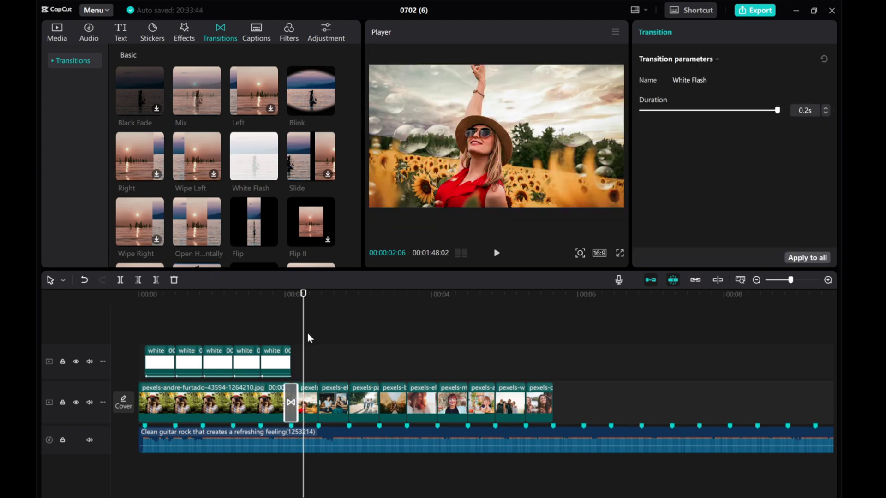
pyautogui.moveTo(285, 346); pyautogui.dragTo(279, 348)
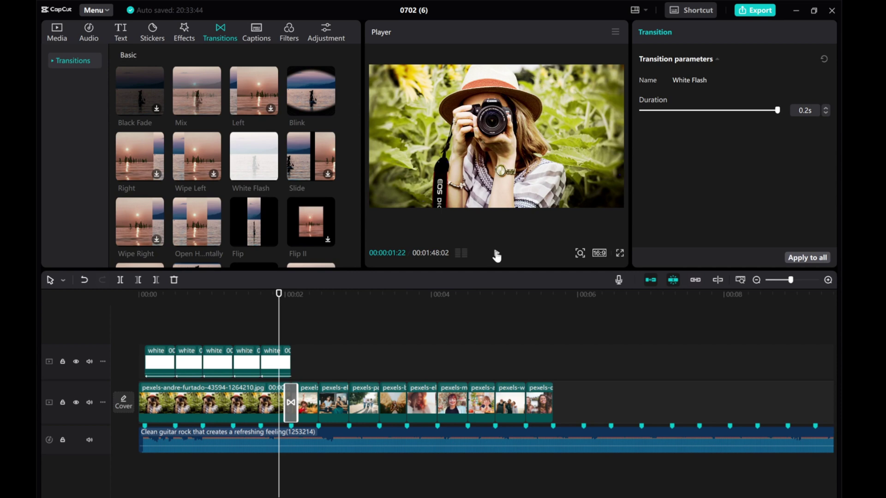
pyautogui.click(496, 253)
pyautogui.click(497, 253)
pyautogui.click(314, 363)
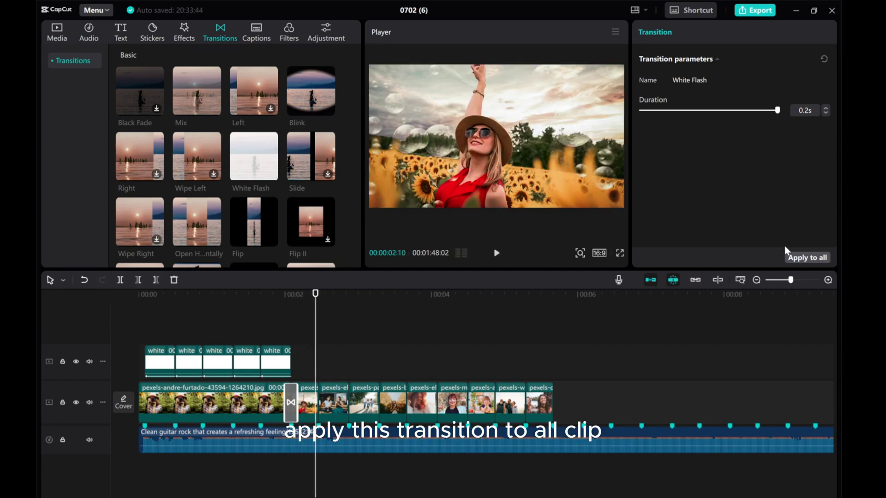
pyautogui.click(810, 261)
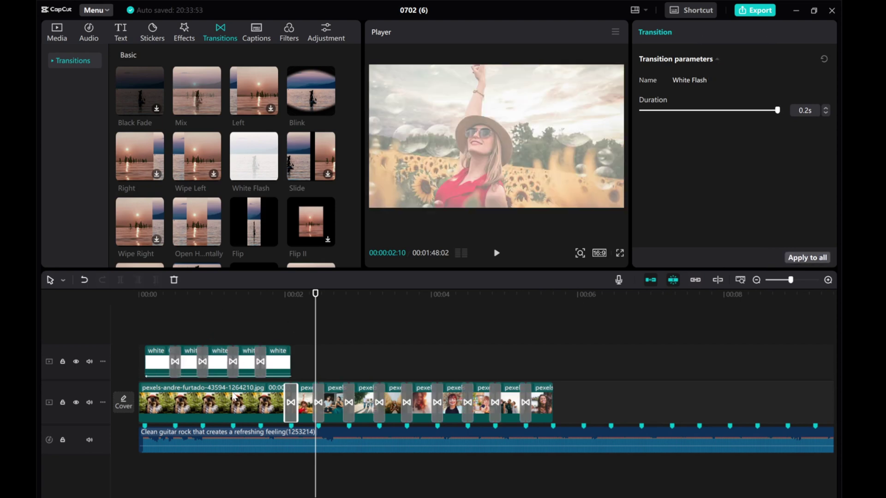
# - Delete the four transitions between the white overlay clips above the first photo
pyautogui.click(175, 361)
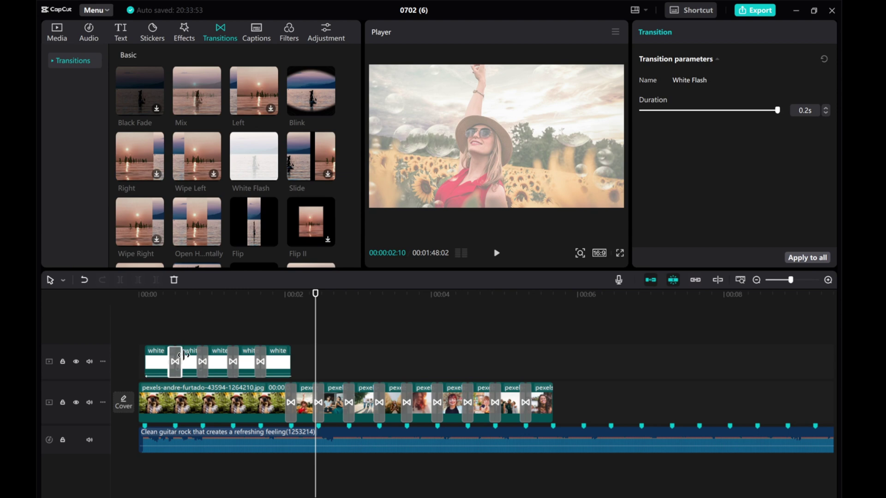
pyautogui.press('Delete')
pyautogui.click(202, 362)
pyautogui.press('Delete')
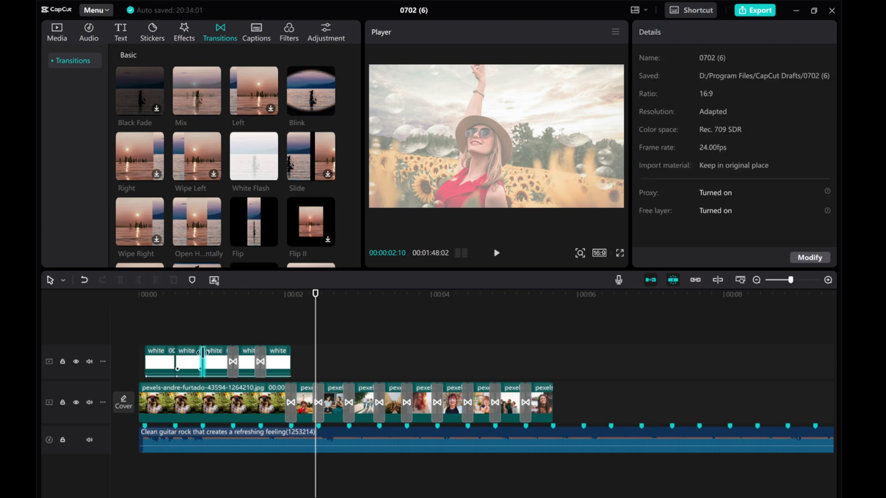
pyautogui.click(233, 361)
pyautogui.press('Delete')
pyautogui.click(261, 361)
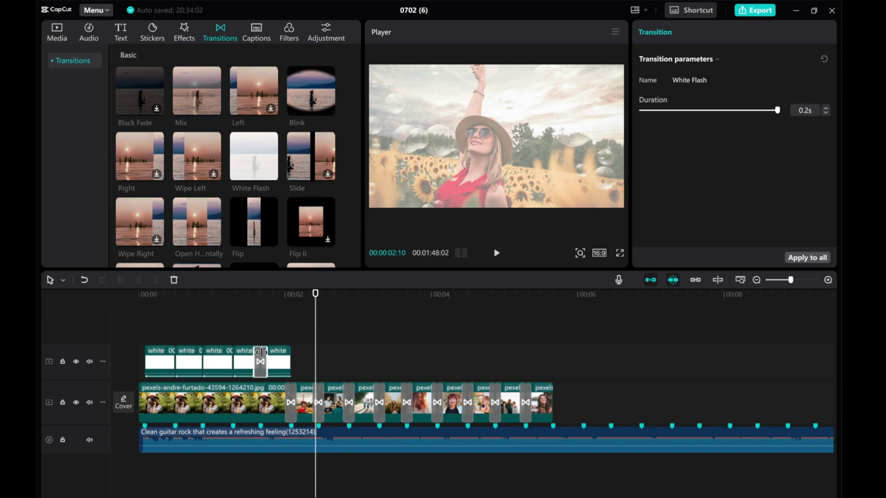
pyautogui.press('Delete')
# - Add a Position & Size keyframe at the start of the sunflower field photo
pyautogui.moveTo(315, 320); pyautogui.dragTo(299, 338)
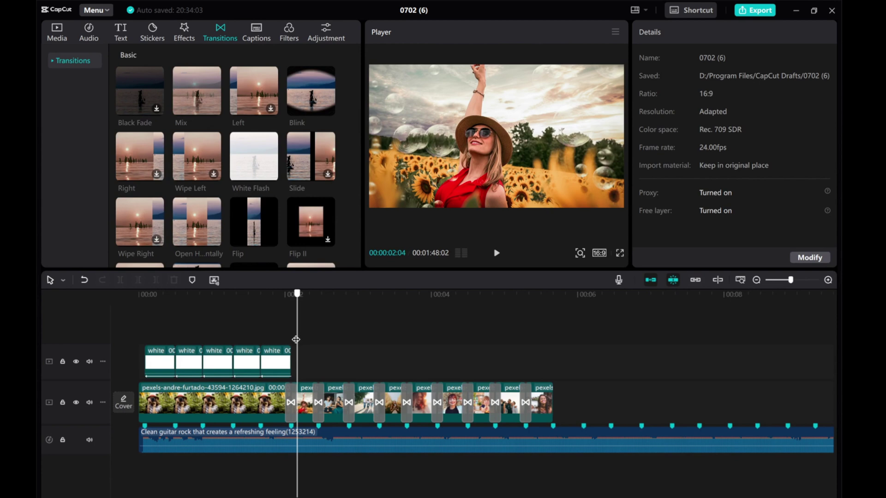
pyautogui.moveTo(296, 339); pyautogui.dragTo(291, 340)
pyautogui.click(304, 404)
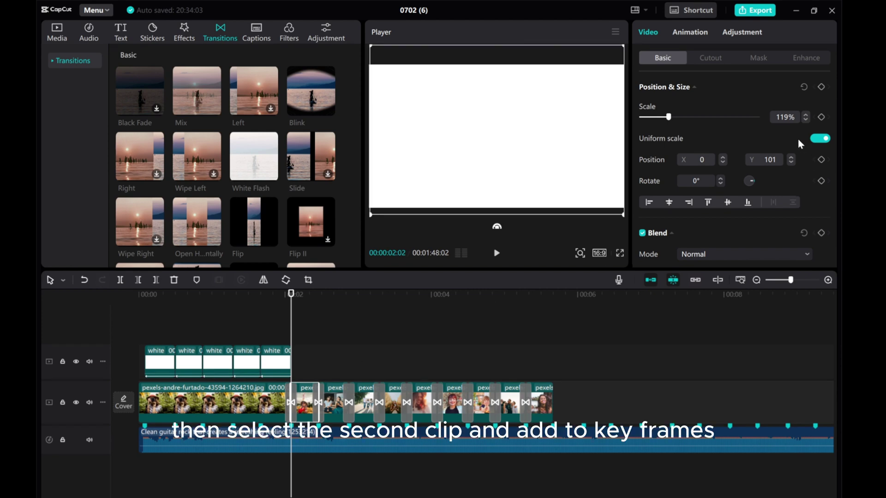
pyautogui.click(822, 86)
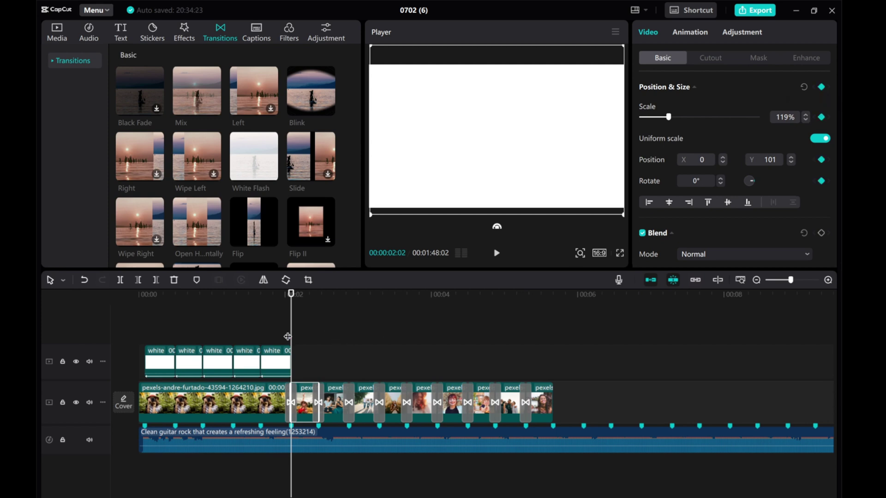
# - Scale the sunflower field photo to 213% at its end to create a zoom-in keyframe
pyautogui.moveTo(290, 337); pyautogui.dragTo(318, 339)
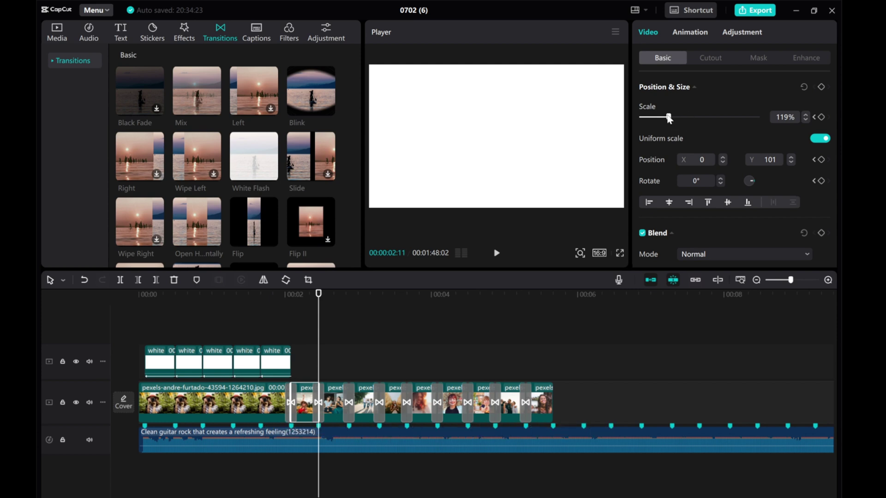
pyautogui.moveTo(669, 118); pyautogui.dragTo(691, 119)
pyautogui.moveTo(318, 340); pyautogui.dragTo(317, 369)
# - Copy the sunflower field photo's attributes and paste them onto the third photo with keyframe timing set to Stretch to fit
pyautogui.rightClick(304, 400)
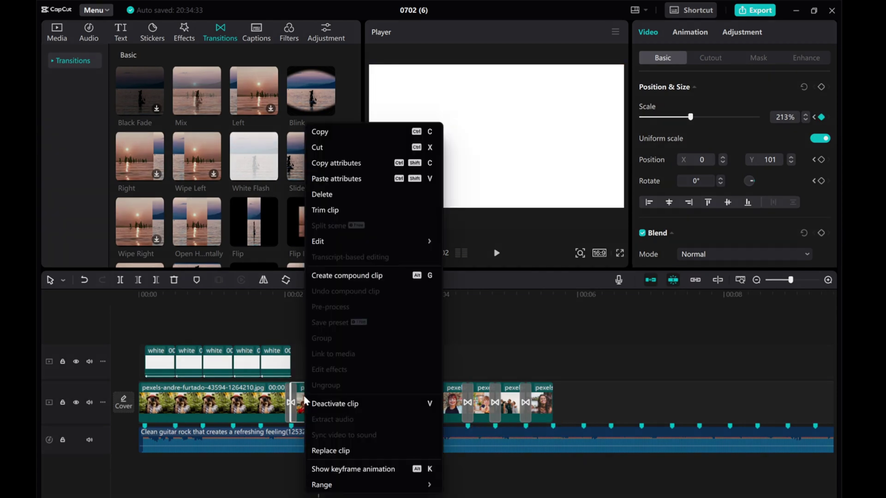
pyautogui.click(336, 164)
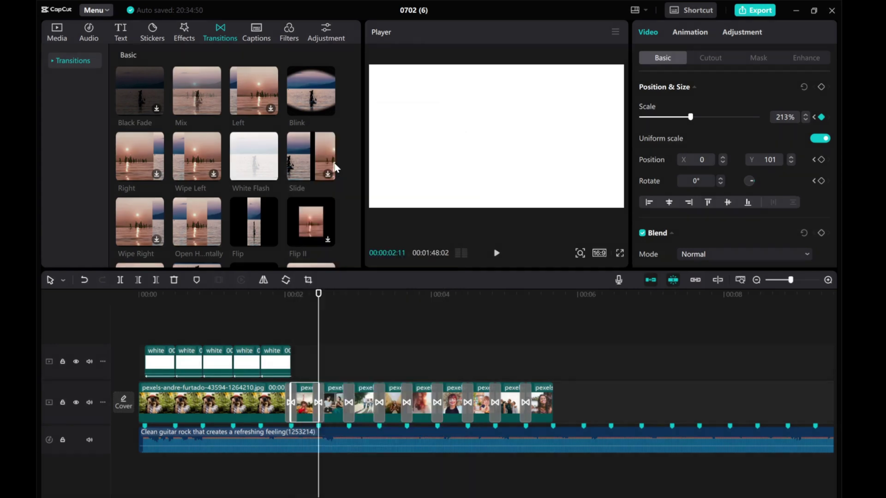
pyautogui.click(335, 408)
pyautogui.rightClick(335, 408)
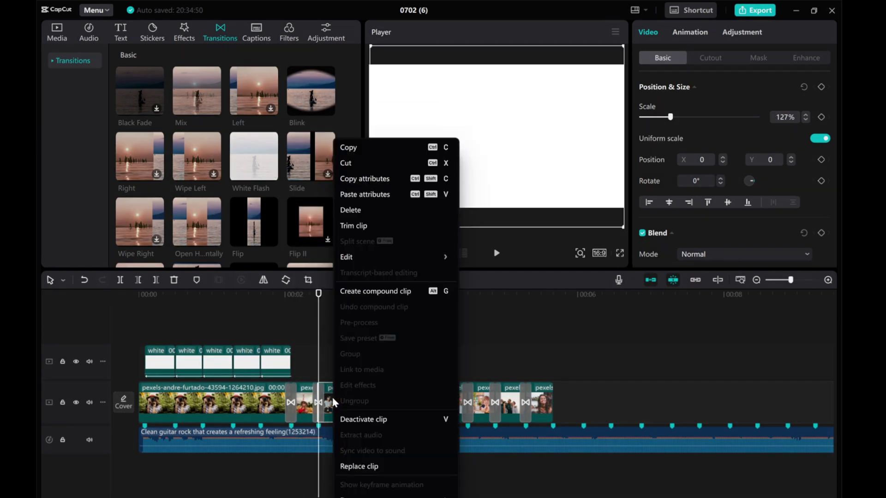
pyautogui.click(371, 196)
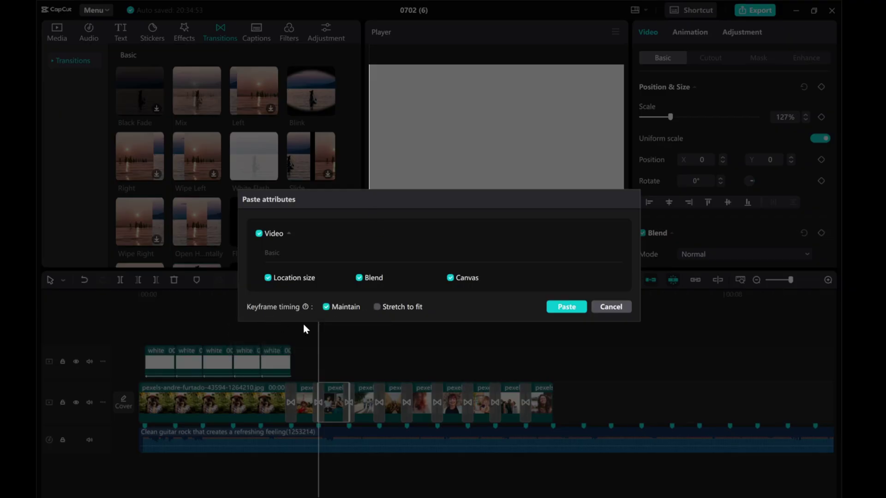
pyautogui.moveTo(307, 306)
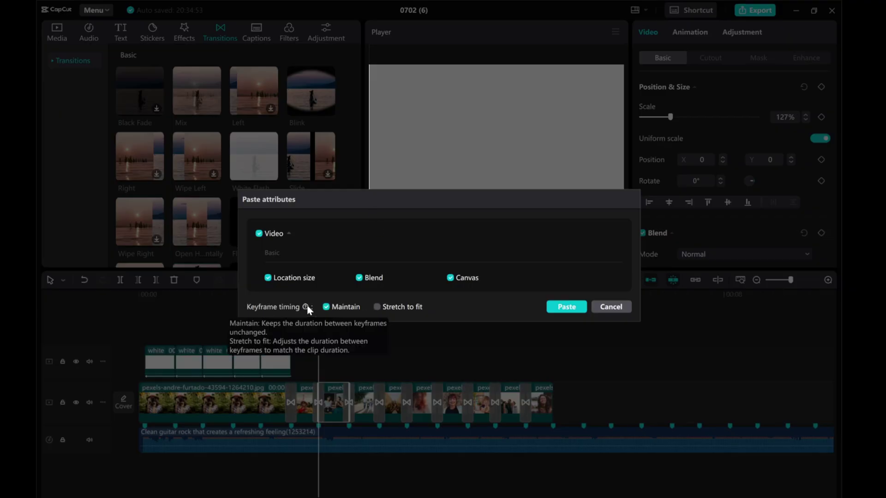
pyautogui.click(380, 307)
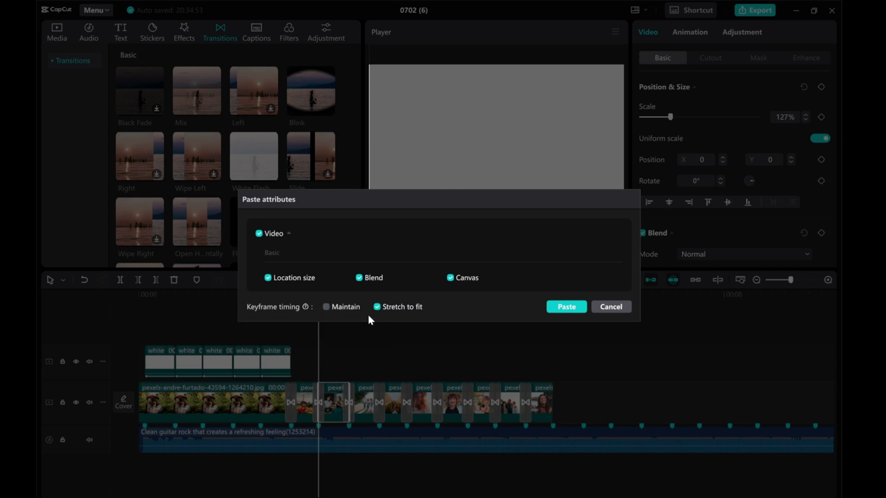
pyautogui.click(567, 307)
# - Paste the copied zoom attributes onto the fourth photo with keyframe timing set to Stretch to fit
pyautogui.click(366, 402)
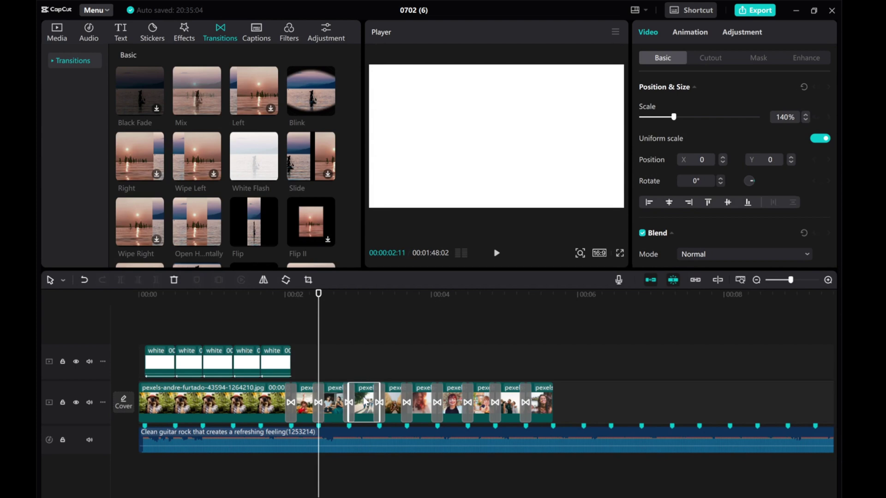
pyautogui.rightClick(365, 401)
pyautogui.click(397, 196)
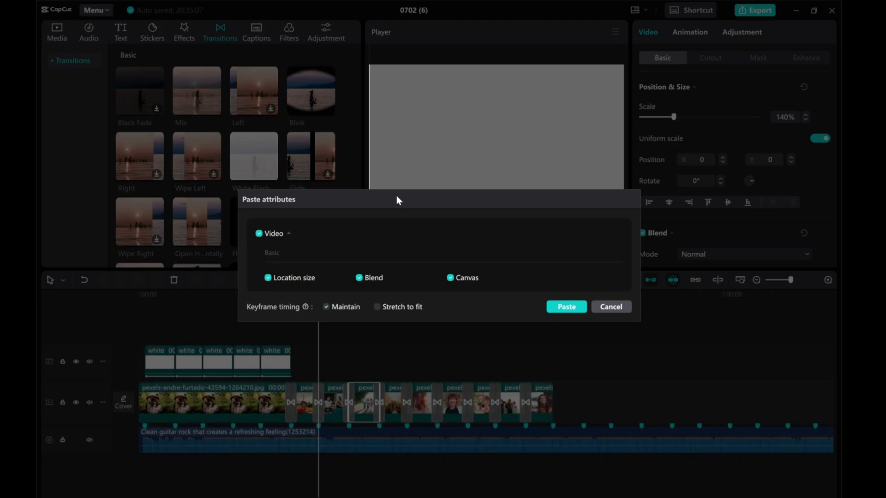
pyautogui.click(377, 307)
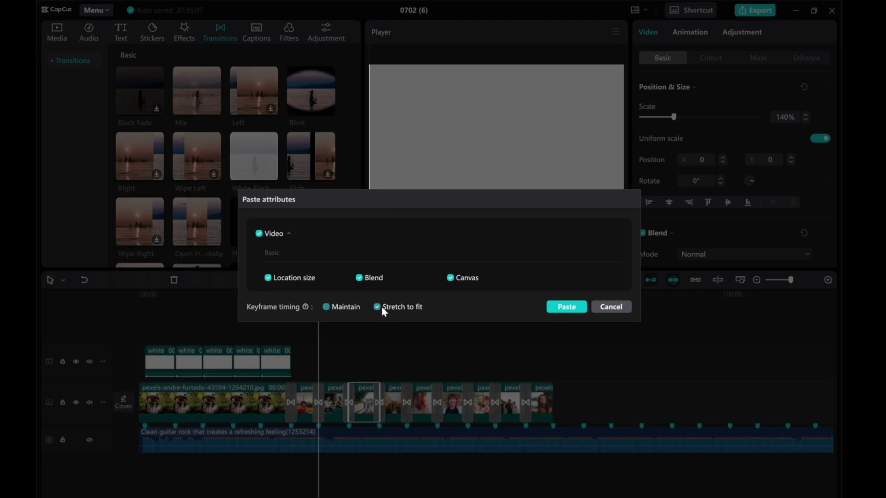
pyautogui.click(561, 309)
# - Paste the copied zoom attributes onto the fifth photo with keyframe timing set to Stretch to fit
pyautogui.click(398, 399)
pyautogui.rightClick(397, 397)
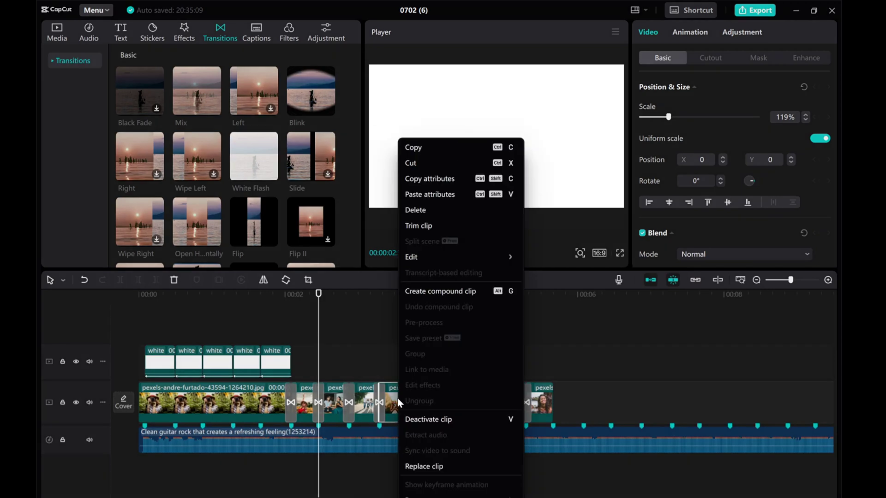
pyautogui.click(426, 195)
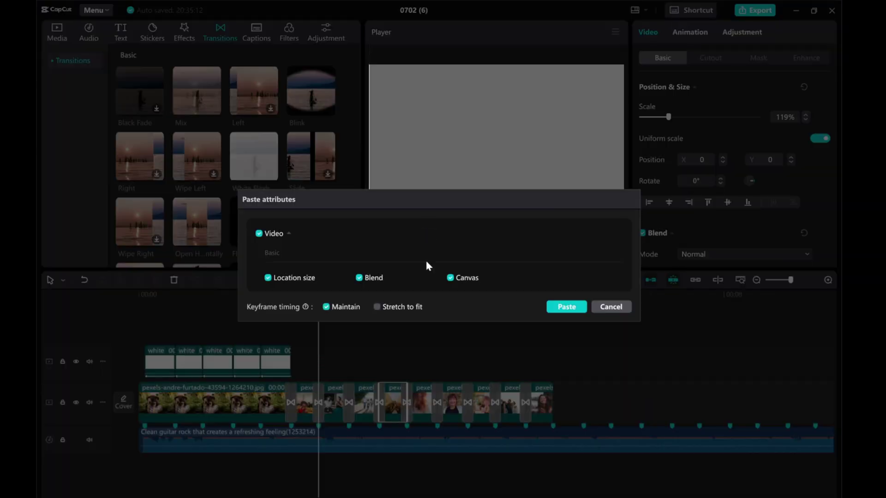
pyautogui.click(377, 307)
pyautogui.click(562, 309)
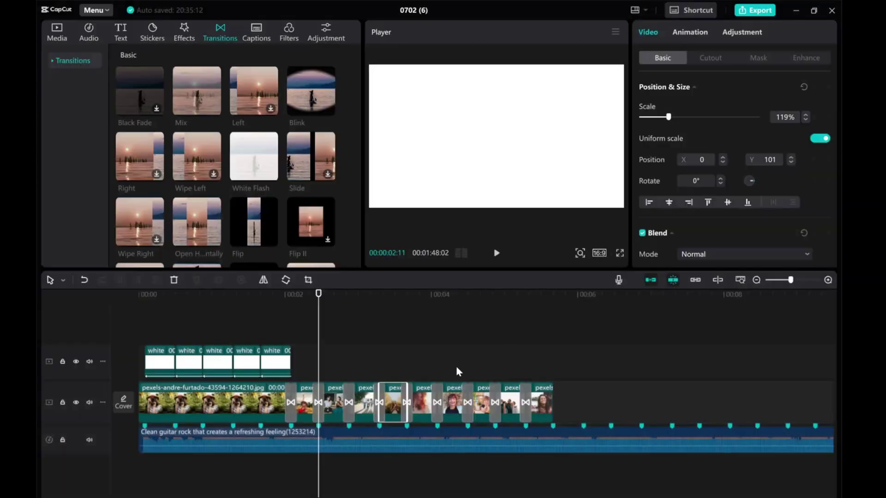
# - Paste the copied zoom attributes onto the sixth photo with keyframe timing set to Stretch to fit
pyautogui.click(422, 401)
pyautogui.rightClick(423, 401)
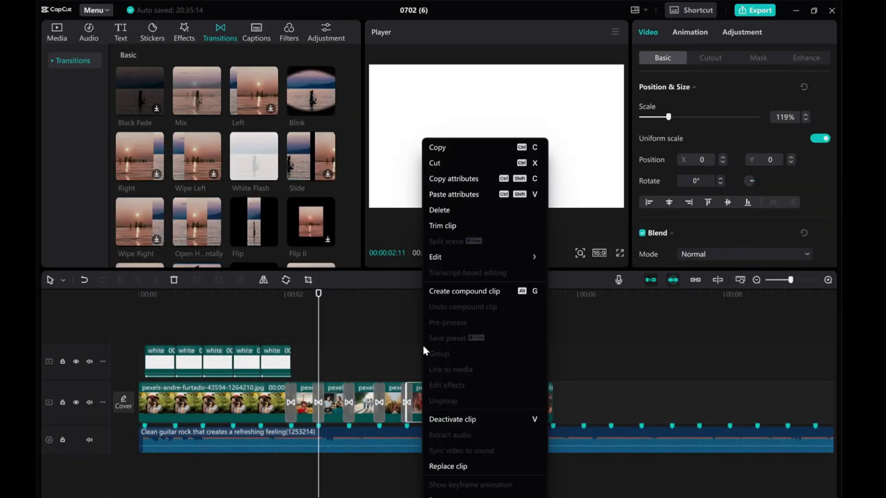
pyautogui.click(450, 194)
pyautogui.click(391, 308)
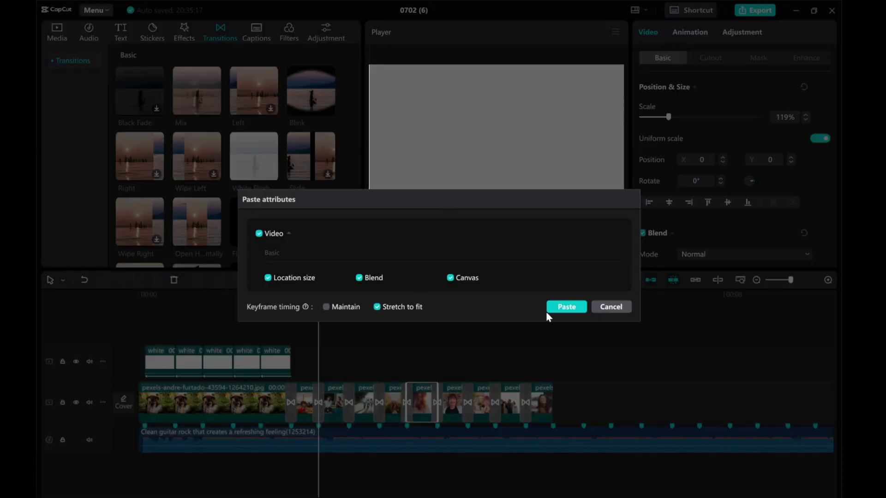
pyautogui.click(566, 307)
# - Paste the copied zoom attributes onto the seventh photo with keyframe timing set to Stretch to fit
pyautogui.click(452, 403)
pyautogui.rightClick(452, 402)
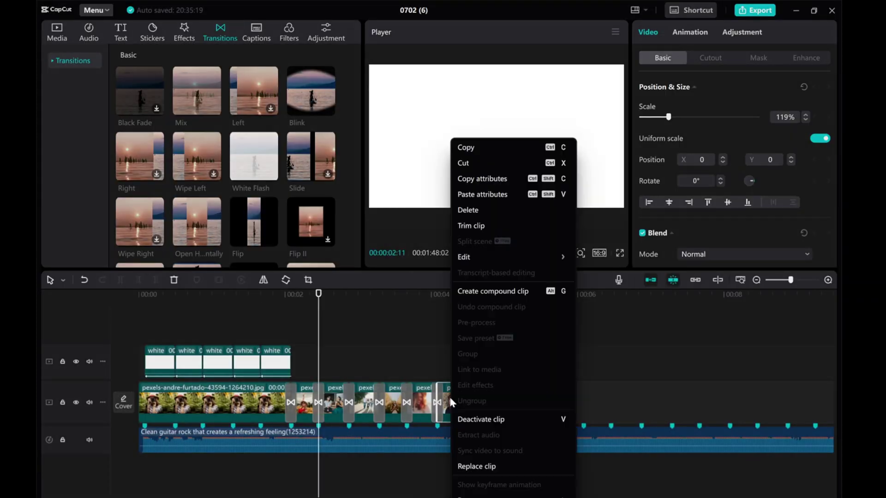
pyautogui.click(479, 194)
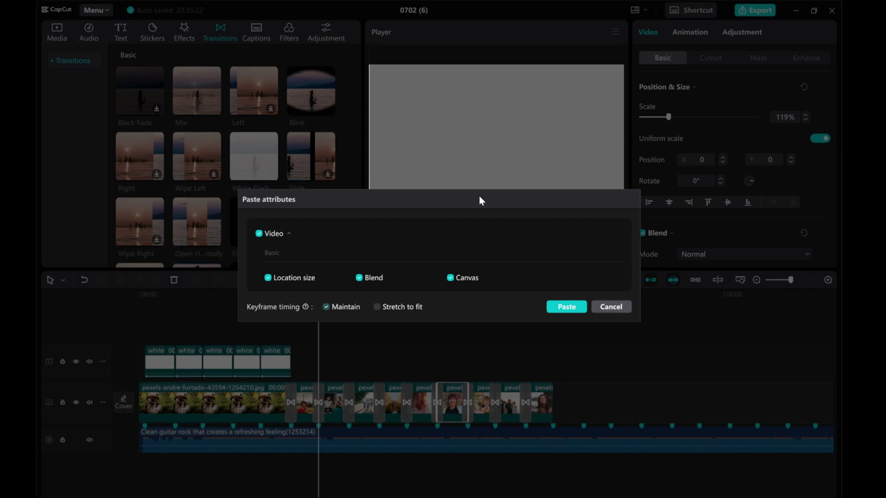
pyautogui.click(378, 307)
pyautogui.click(566, 307)
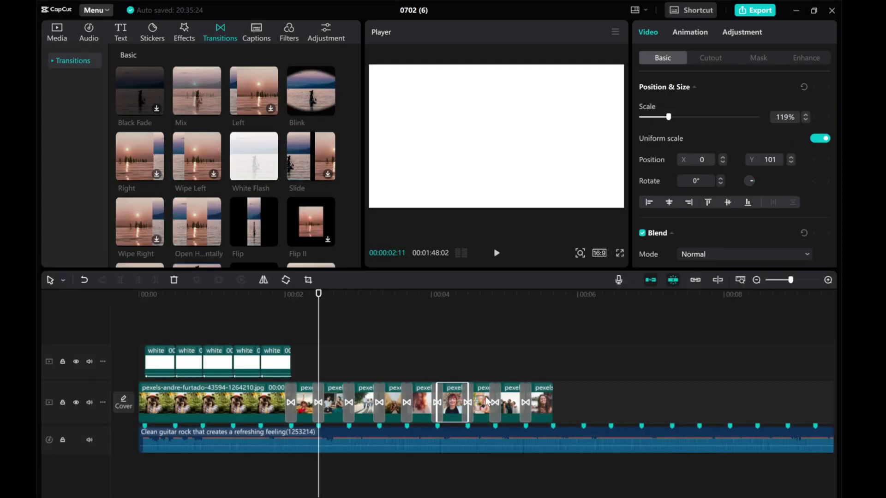
# - Paste the copied zoom attributes onto the eighth photo with keyframe timing set to Stretch to fit
pyautogui.click(486, 397)
pyautogui.rightClick(485, 397)
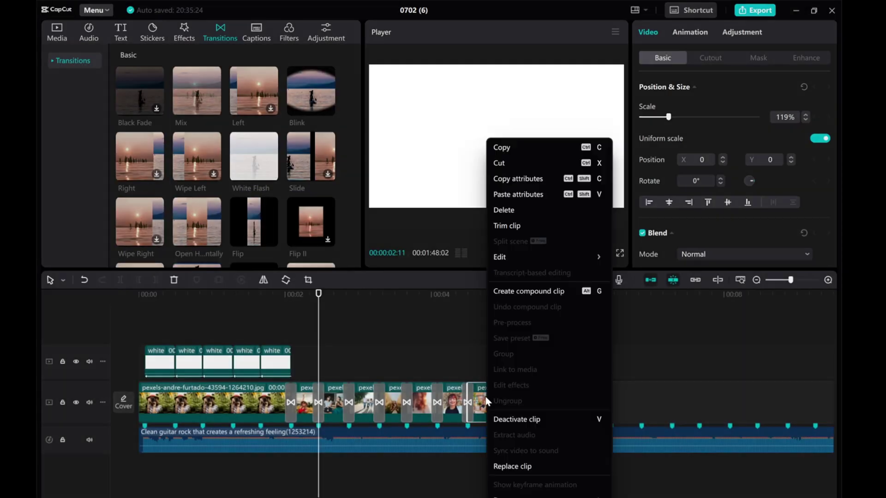
pyautogui.click(510, 195)
pyautogui.click(384, 308)
pyautogui.click(567, 307)
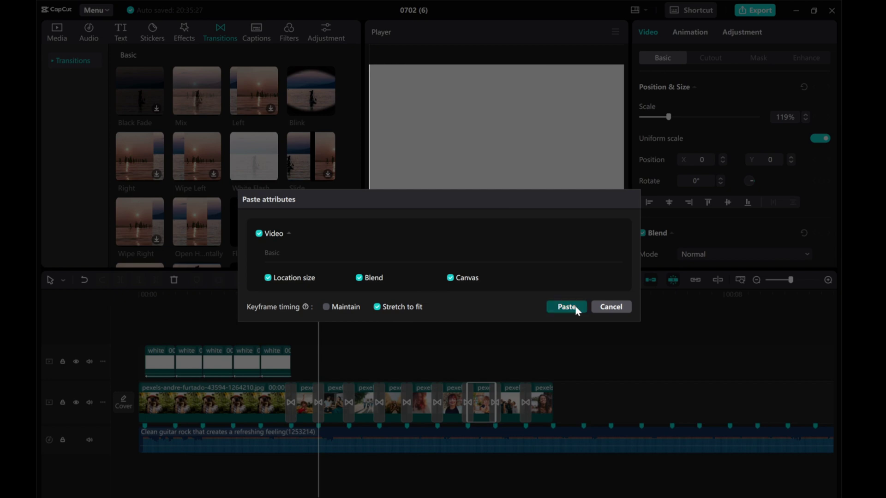
# - Paste the copied zoom attributes onto the ninth photo with keyframe timing set to Stretch to fit
pyautogui.click(514, 403)
pyautogui.rightClick(515, 402)
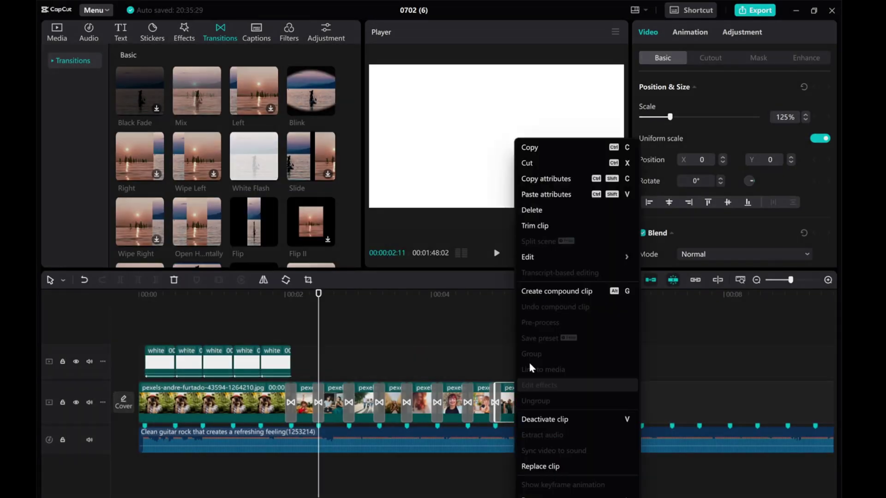
pyautogui.click(531, 194)
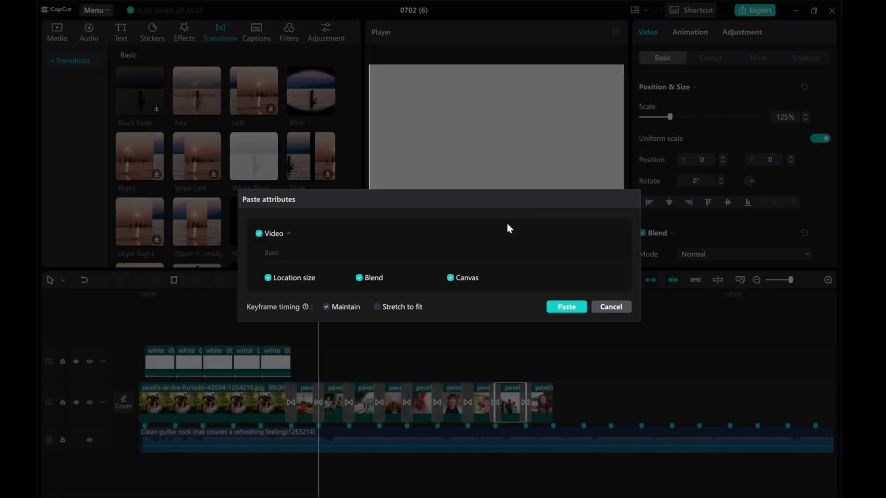
pyautogui.click(377, 307)
pyautogui.click(557, 309)
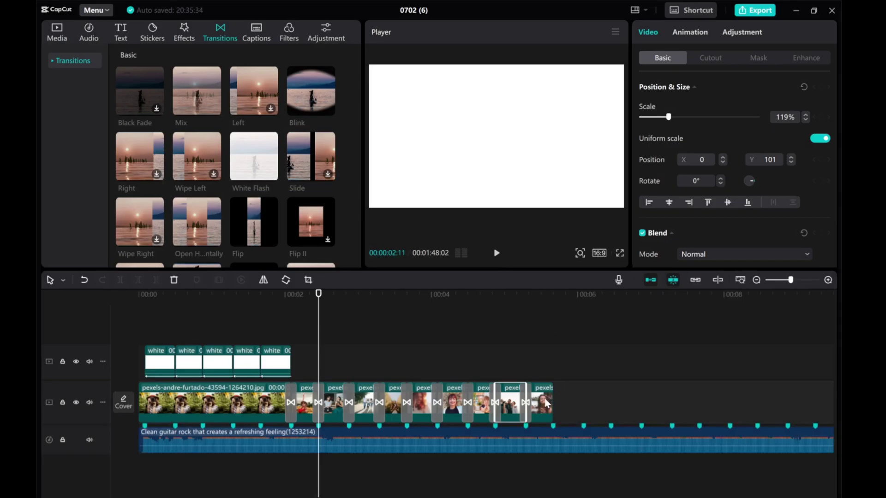
# - Paste the copied zoom attributes onto the last photo with keyframe timing set to Stretch to fit
pyautogui.click(544, 402)
pyautogui.rightClick(544, 403)
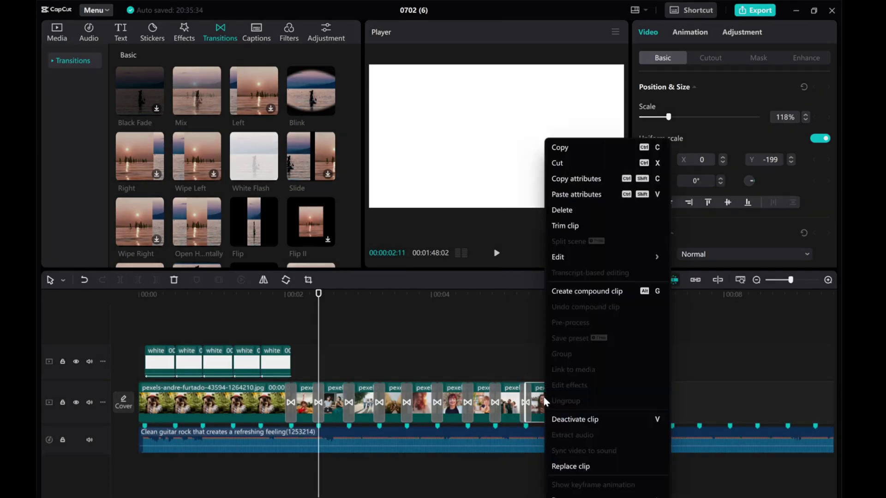
pyautogui.click(576, 194)
pyautogui.click(380, 306)
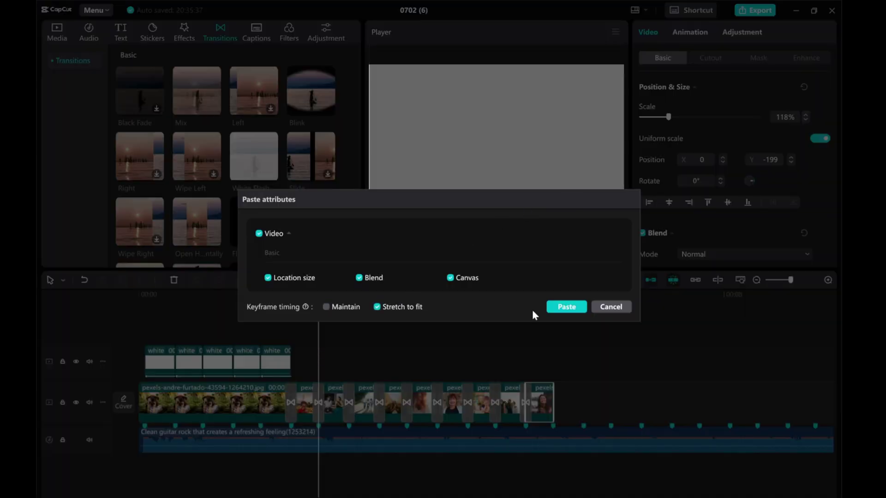
pyautogui.click(561, 306)
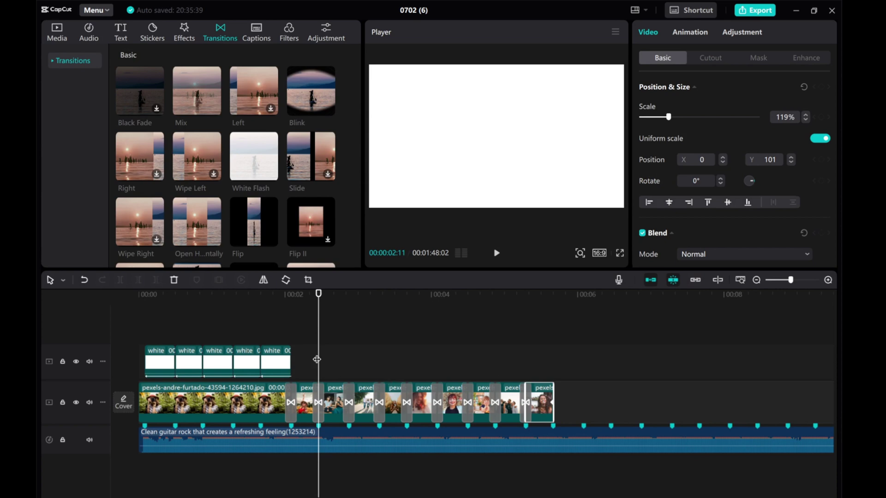
# - Apply the Fade Out exit animation to the last photo, the smiling woman
pyautogui.moveTo(319, 294); pyautogui.dragTo(282, 294)
pyautogui.click(132, 339)
pyautogui.moveTo(108, 333); pyautogui.dragTo(544, 381)
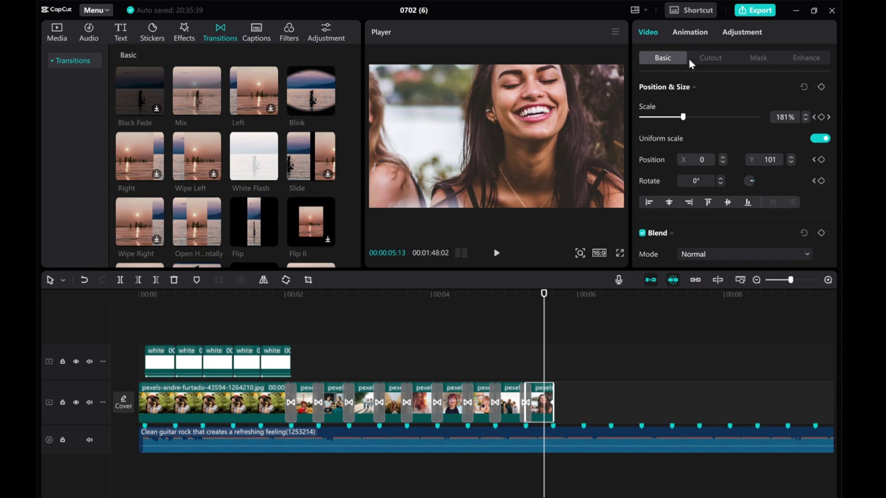
pyautogui.click(690, 33)
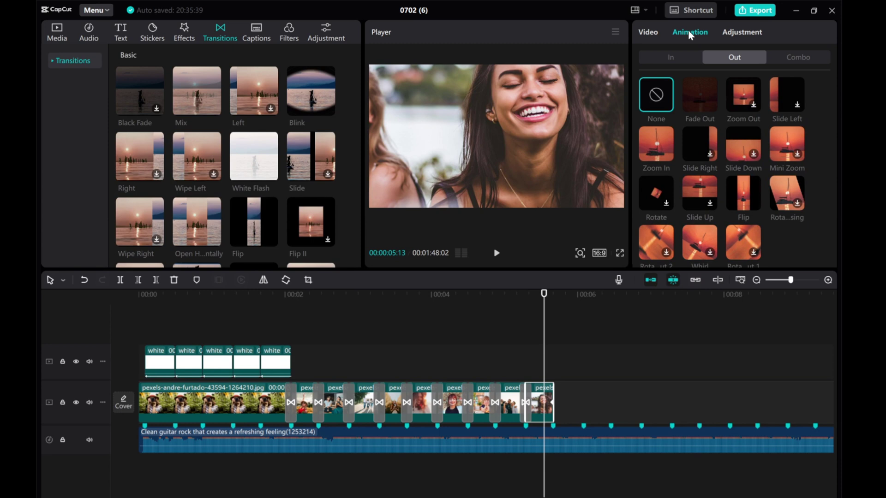
pyautogui.click(699, 101)
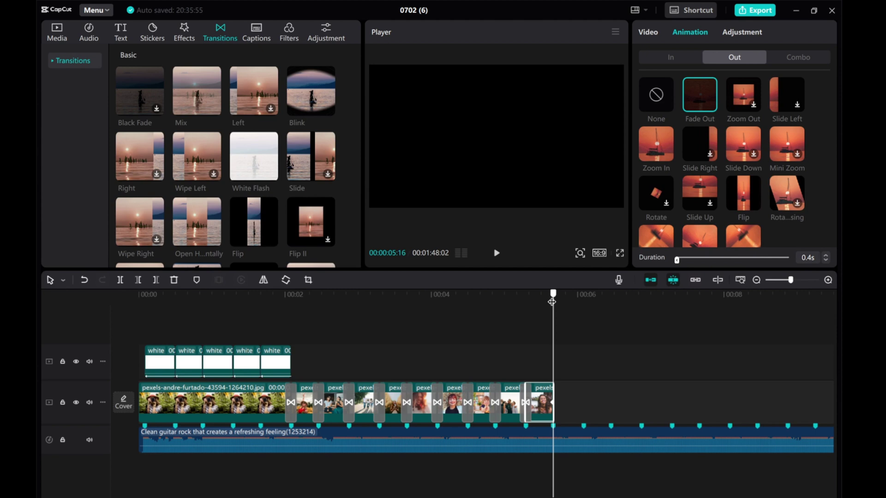
# - Cut off the music after the end of the last photo and set its fade-out to 1.0 s
pyautogui.click(534, 436)
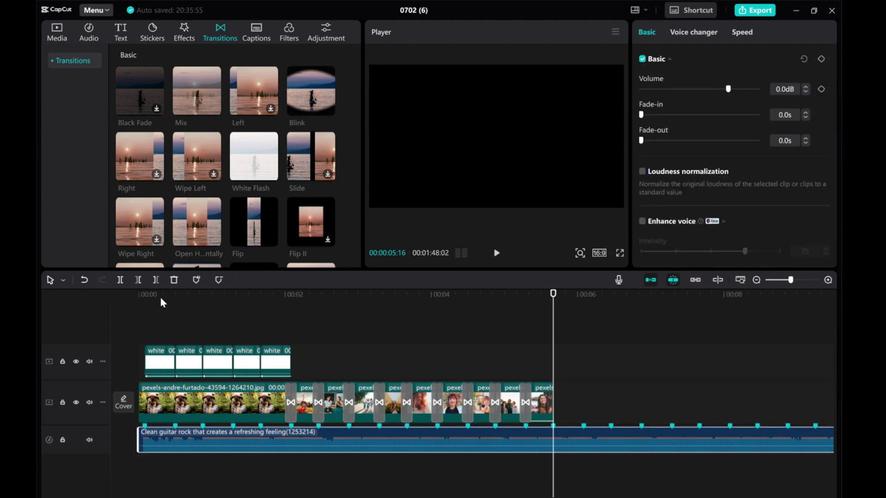
pyautogui.click(154, 280)
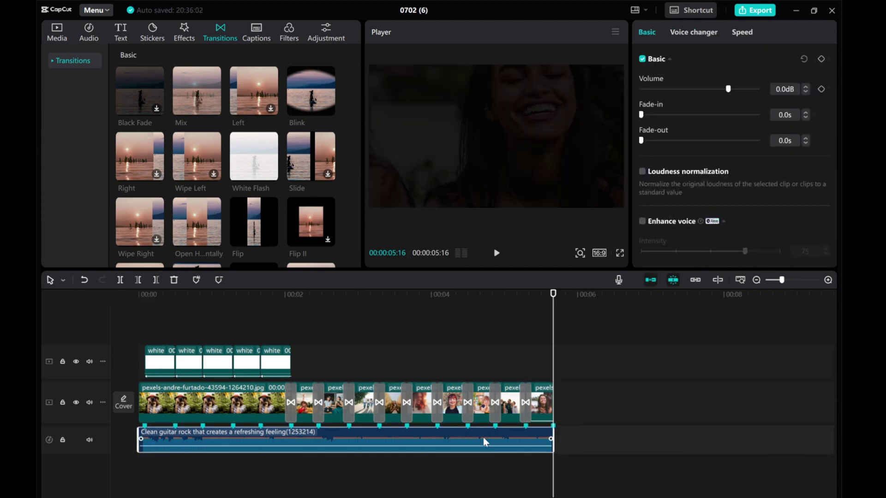
pyautogui.moveTo(642, 141); pyautogui.dragTo(665, 148)
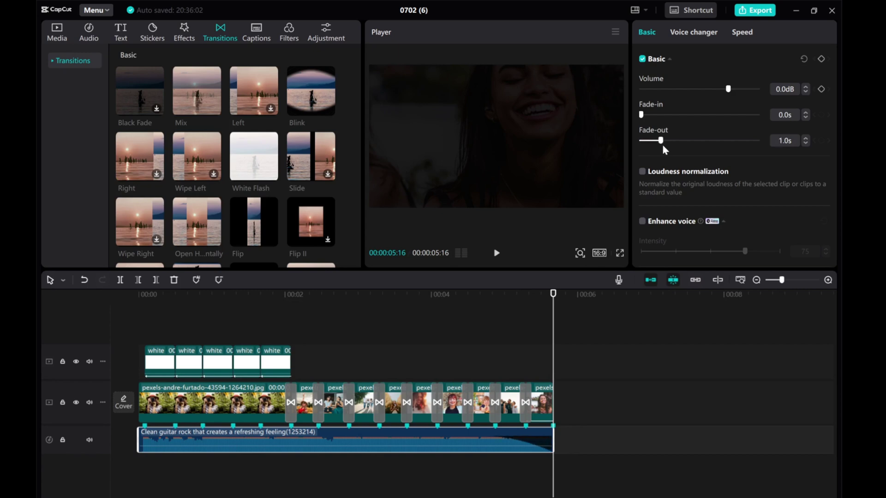
# - Play the edited photo video from the beginning to check the effects against the music
pyautogui.moveTo(551, 325); pyautogui.dragTo(36, 324)
pyautogui.click(496, 254)
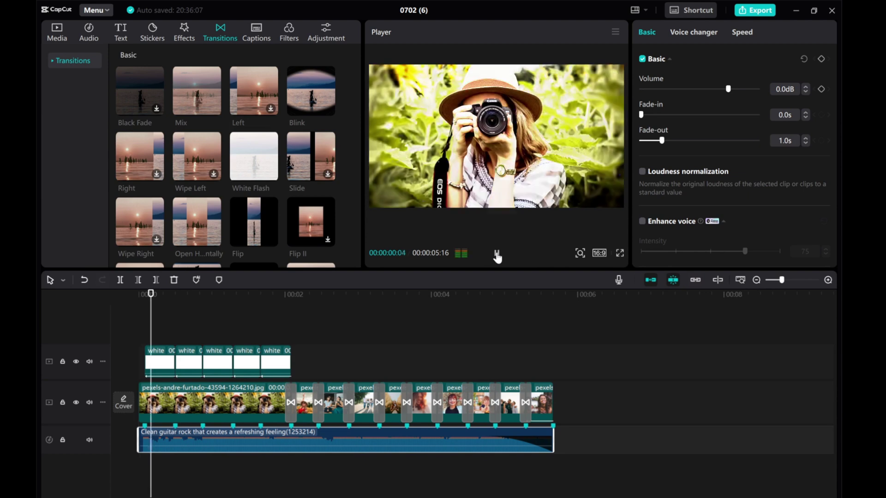